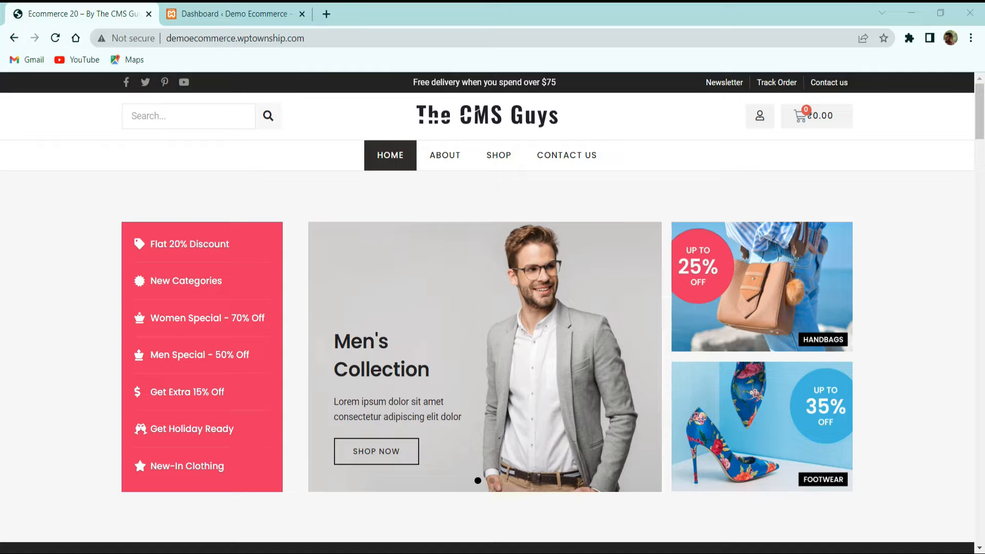
# Switch to the WordPress dashboard and start adding a product manually from WooCommerce's product setup task
pyautogui.click(191, 10)
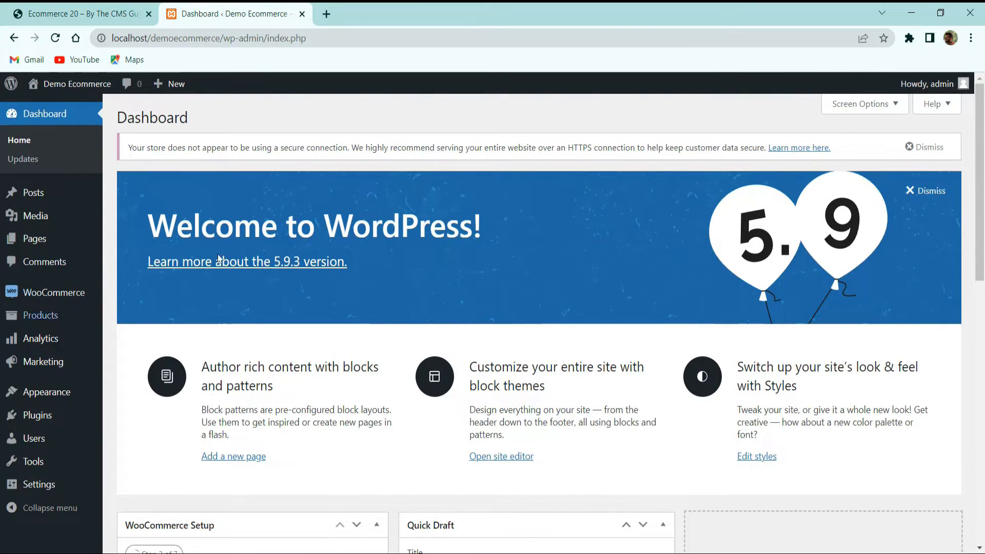
pyautogui.click(30, 291)
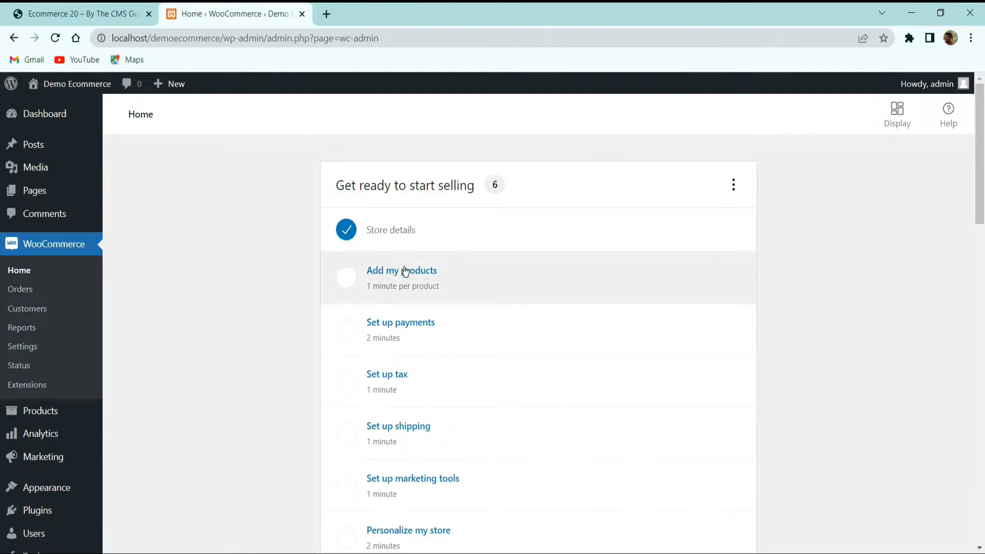
pyautogui.click(428, 280)
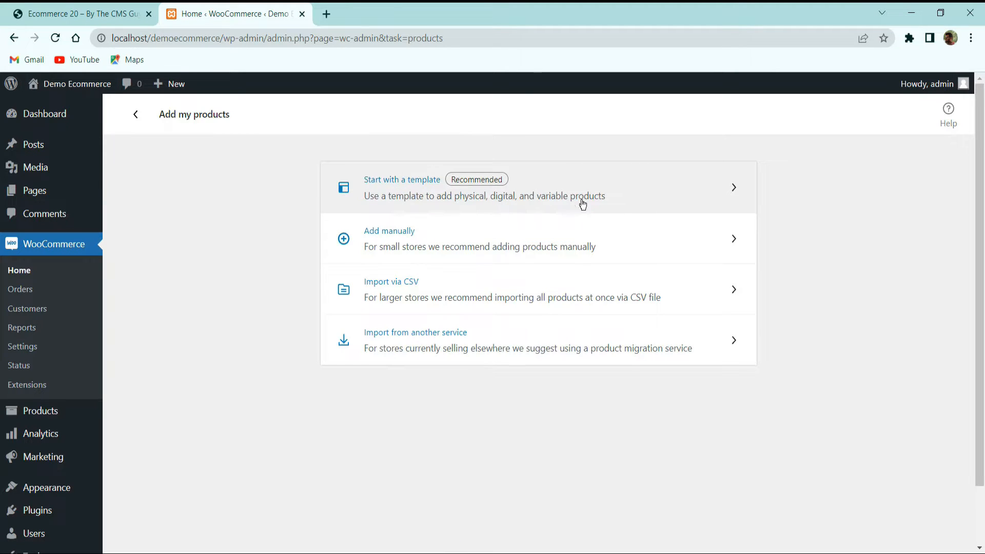
pyautogui.click(624, 194)
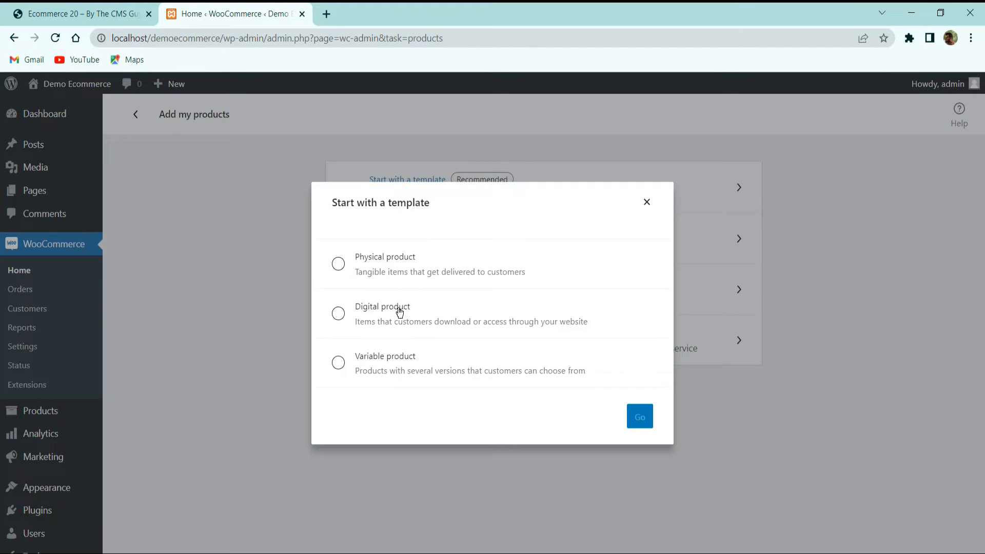
pyautogui.click(647, 202)
pyautogui.click(466, 244)
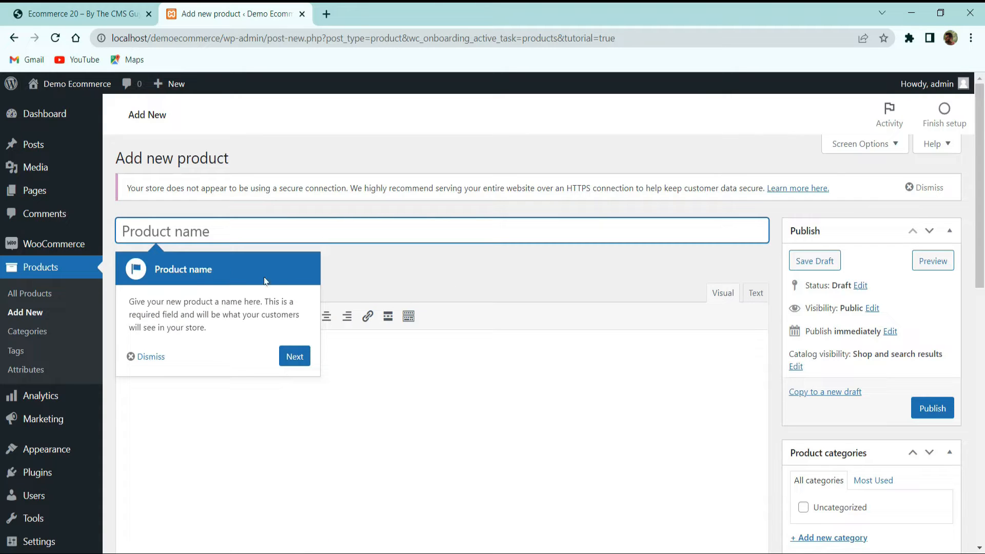
# Go through the new-product tour tips up to the product images tip and dismiss the tour
pyautogui.click(293, 359)
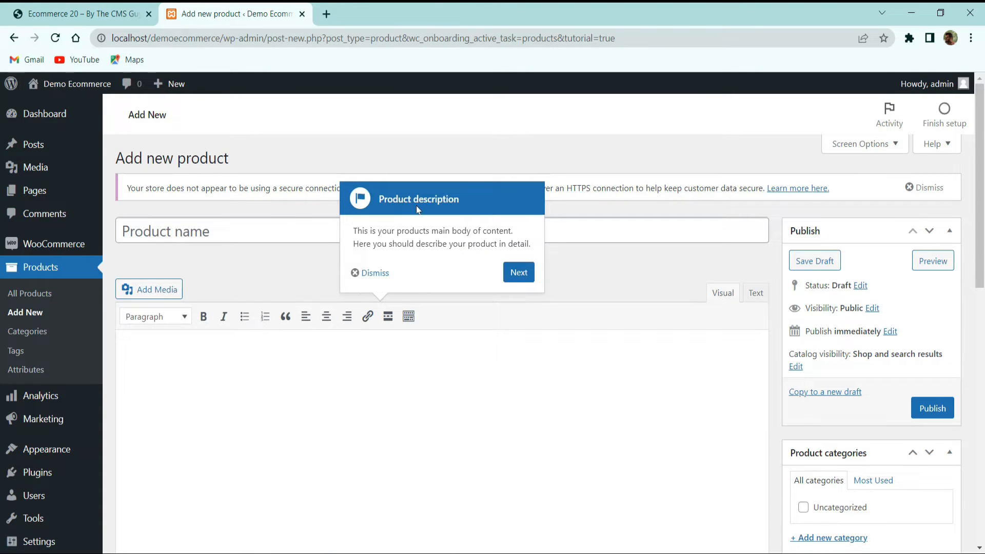
pyautogui.click(518, 271)
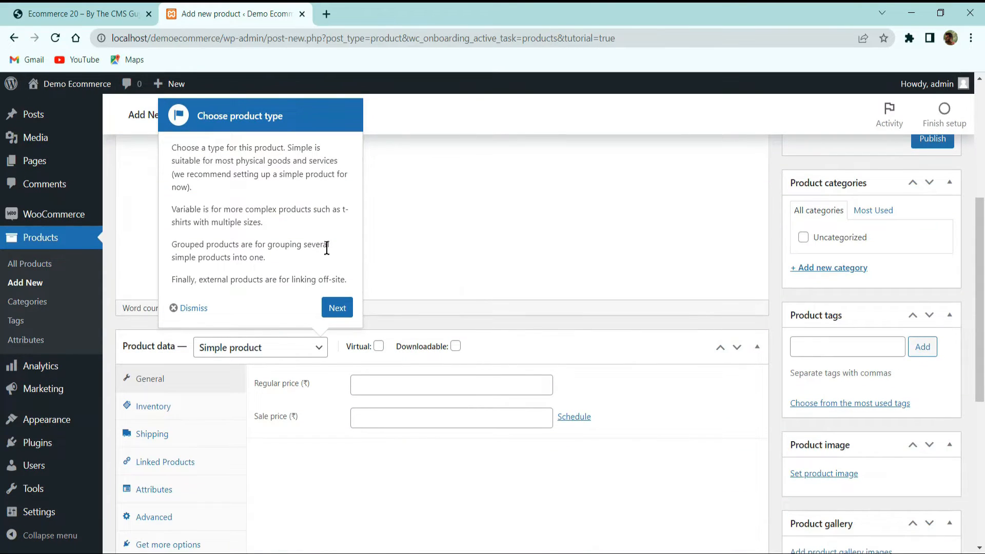
pyautogui.click(337, 308)
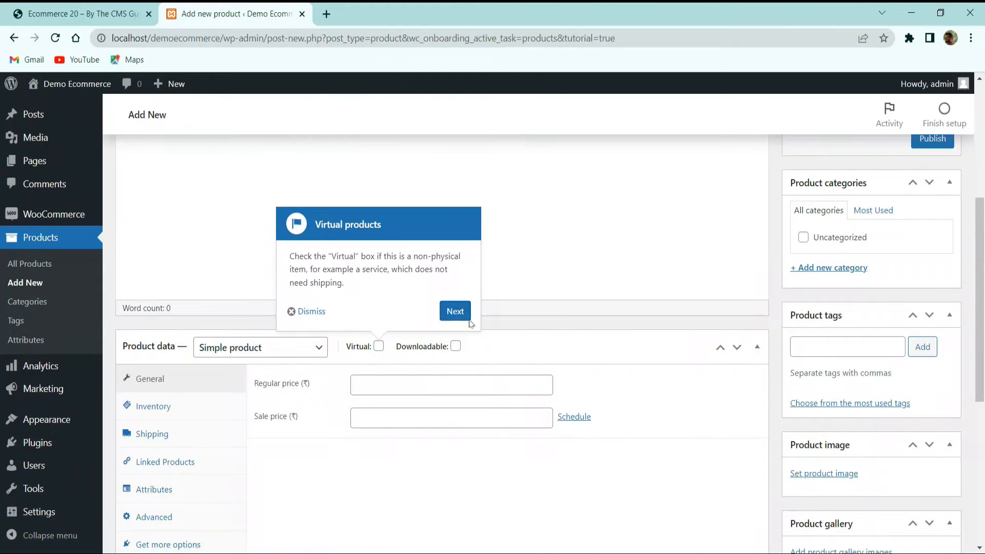
pyautogui.click(454, 311)
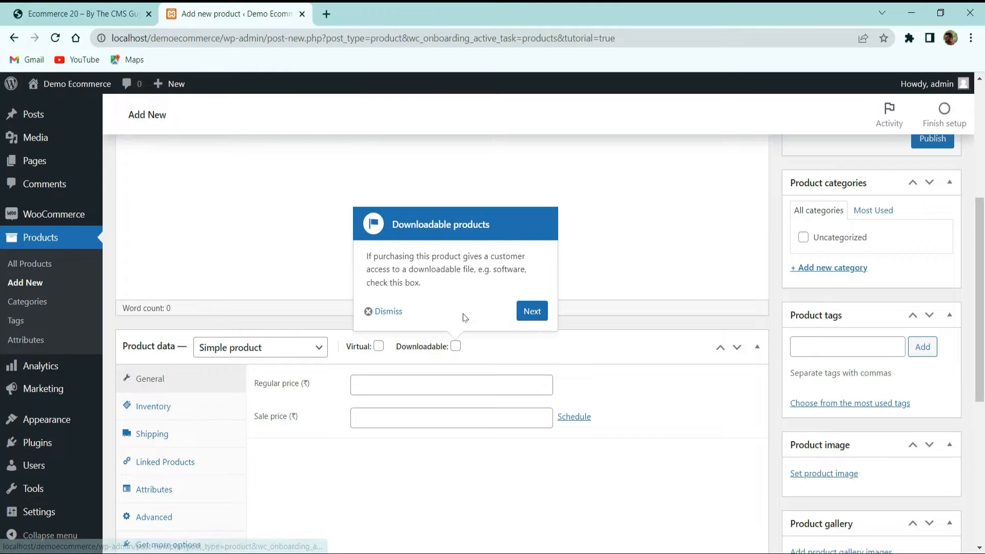
pyautogui.click(538, 314)
pyautogui.click(519, 353)
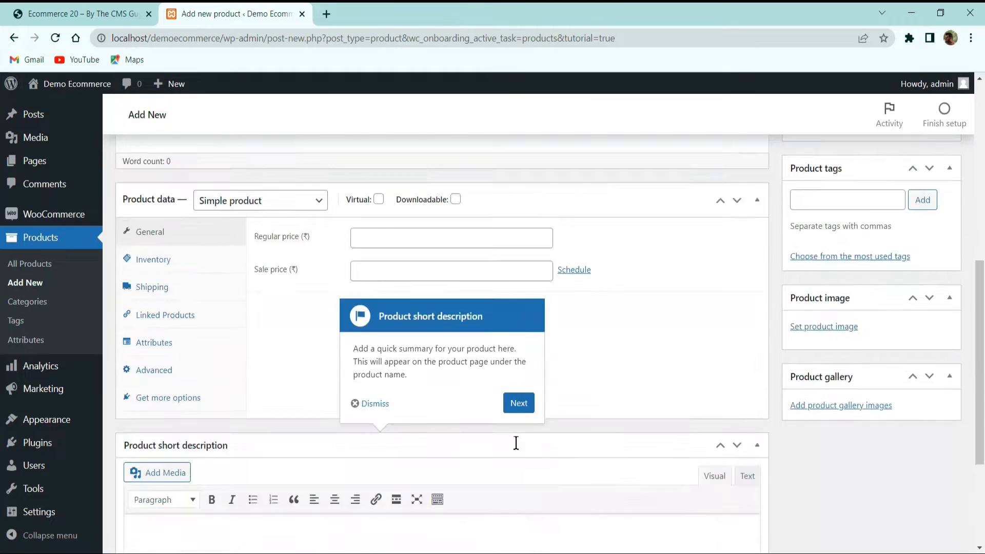
pyautogui.click(520, 279)
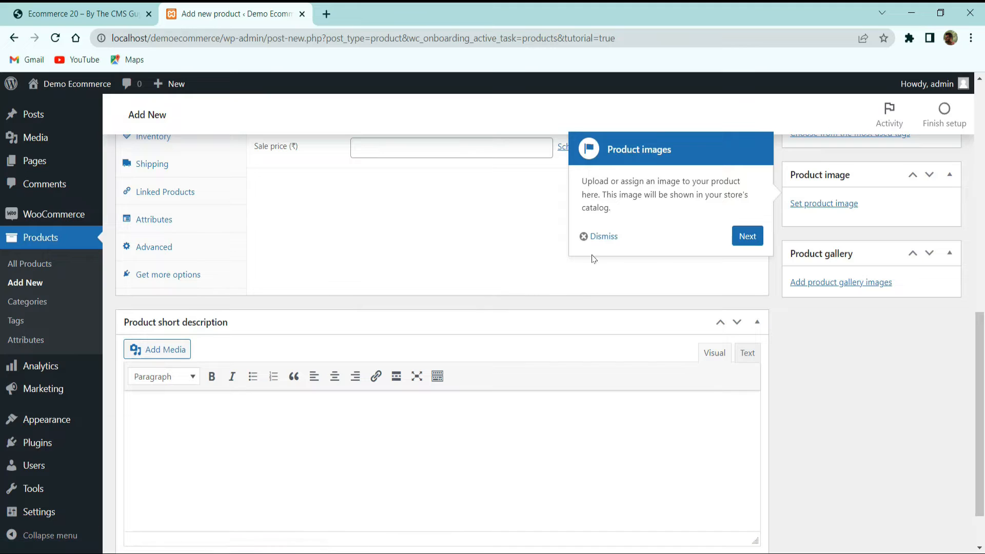
pyautogui.click(597, 236)
# Name the new product "Demo Product"
pyautogui.scroll(5, 408, 385)
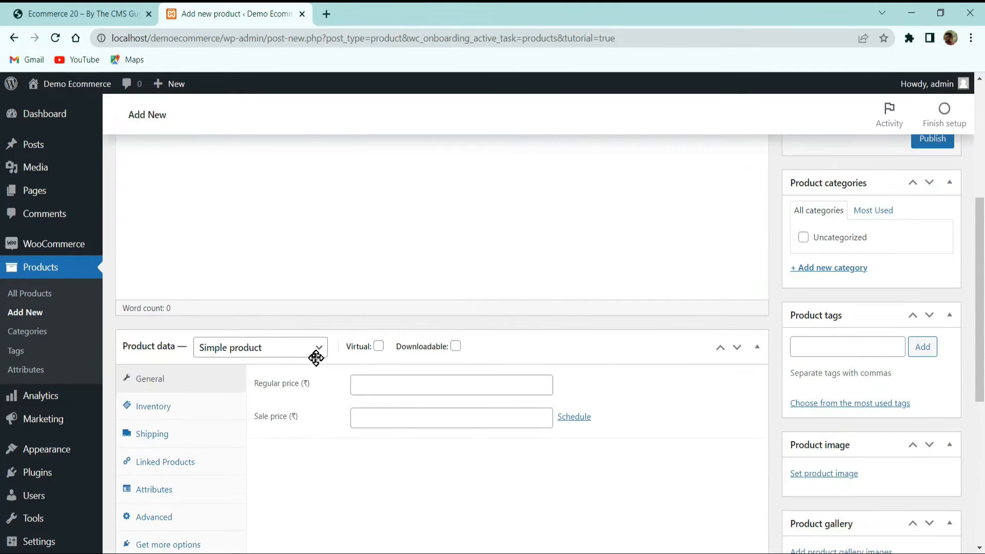
pyautogui.scroll(5, 288, 337)
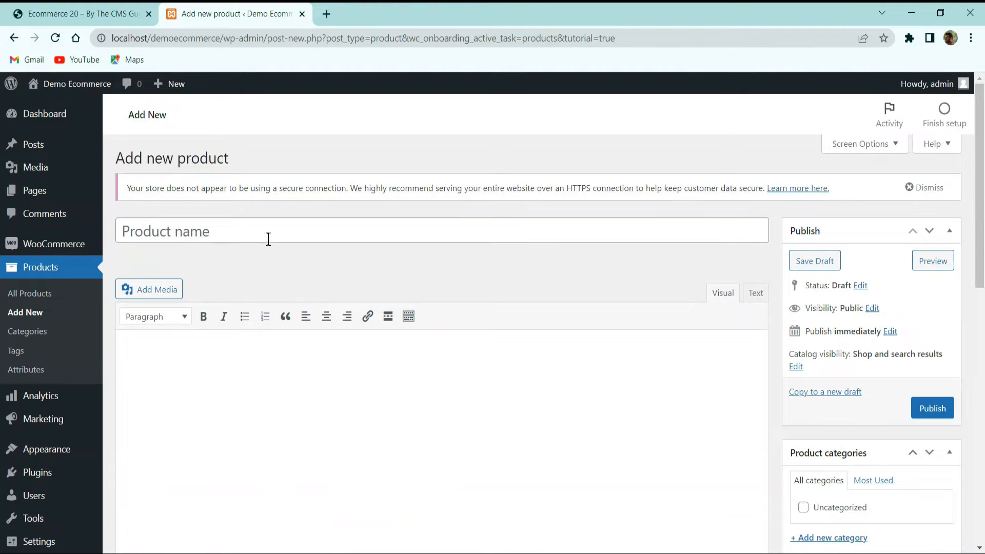
pyautogui.click(227, 228)
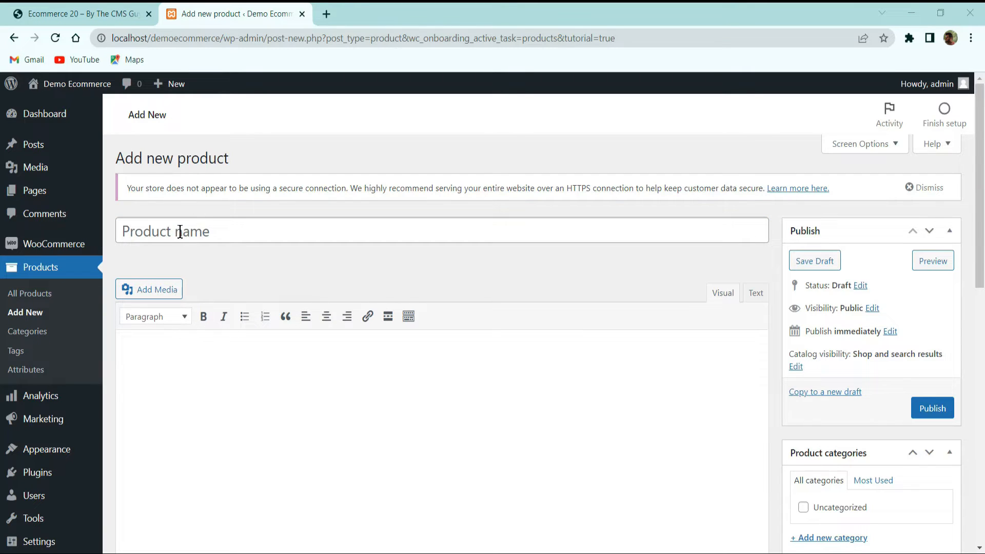
pyautogui.click(213, 234)
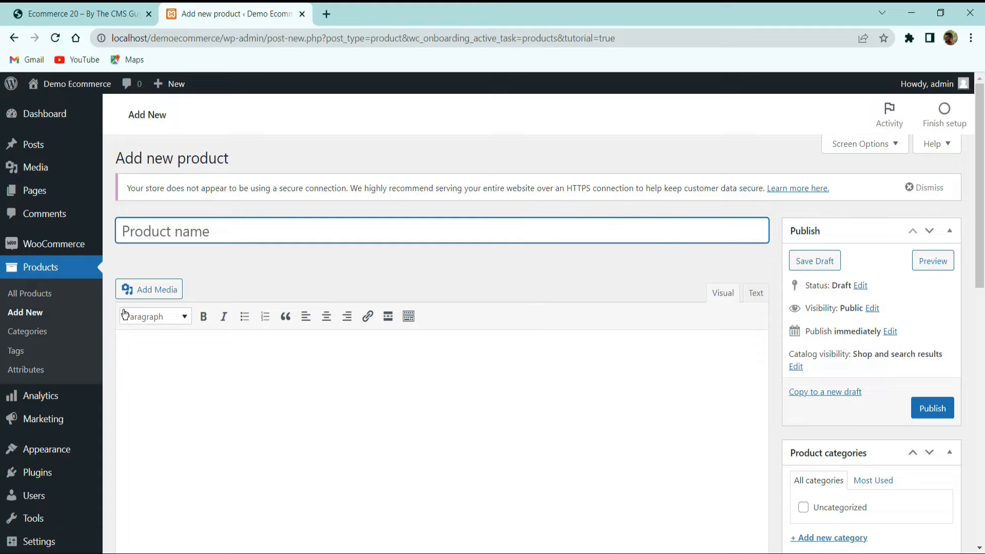
pyautogui.write('Demo Prod')
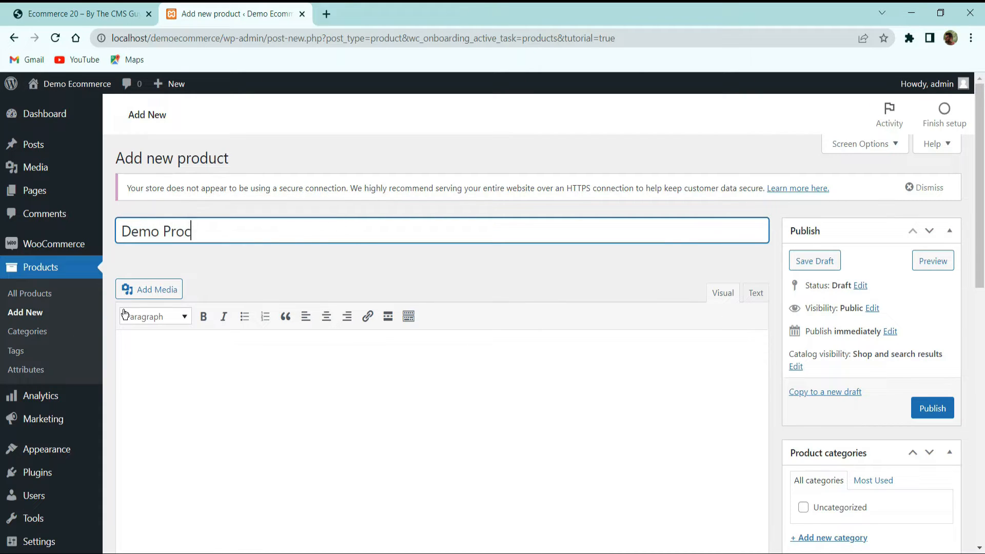
pyautogui.write('uct')
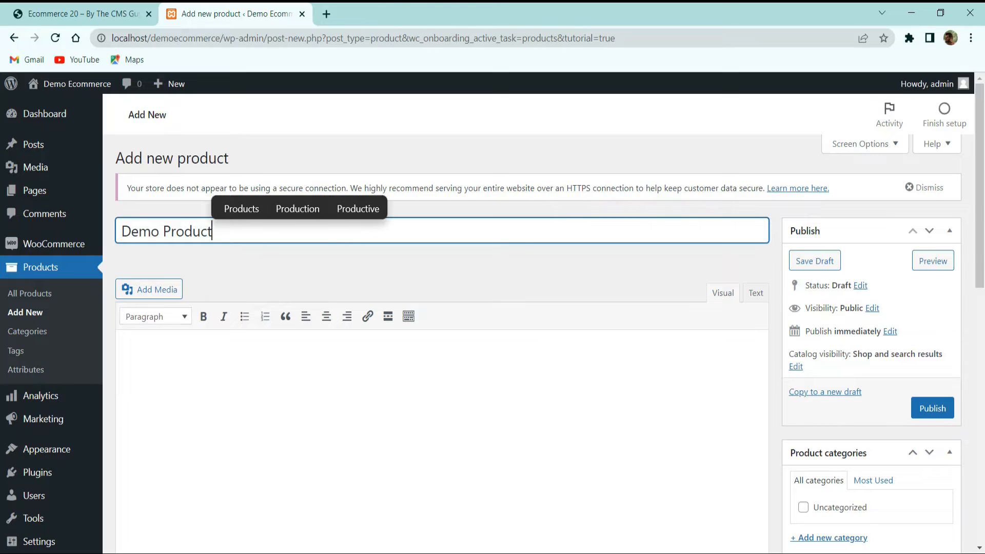
# Paste the Canvas 3001C t-shirt paragraph and its feature lines into the main product description
pyautogui.scroll(-3, 336, 295)
pyautogui.click(220, 242)
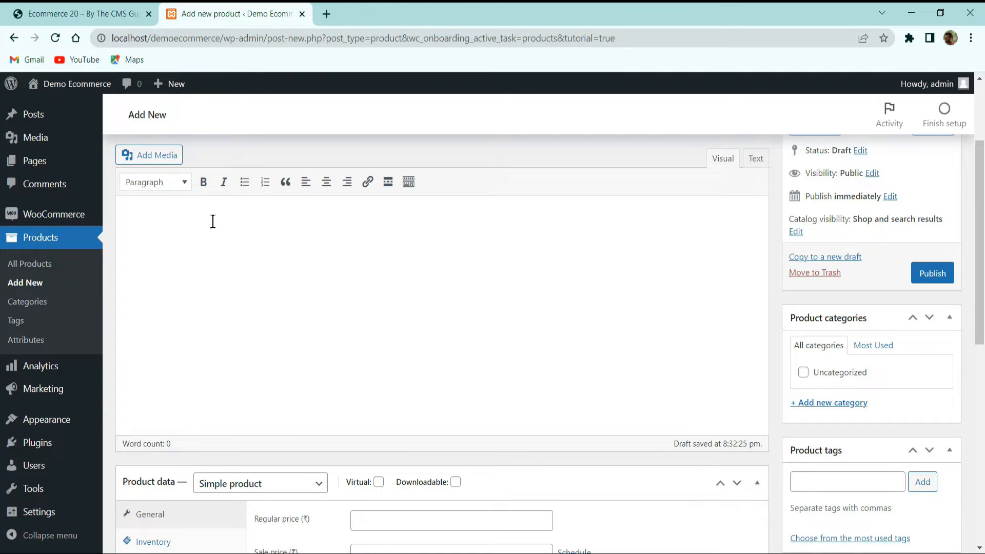
pyautogui.write('As for Canvas t-shirts, the Canvas 3001C is a great choice for wholesale blank t-shirts. This t-shirt by the Canvas t-shirts company is made of 100% combed and ringspun cotton for great comfort and durability. The Canvas 3001c t-shirt has a unisex fit and has sleeves that are specially fitted at the bicep.')
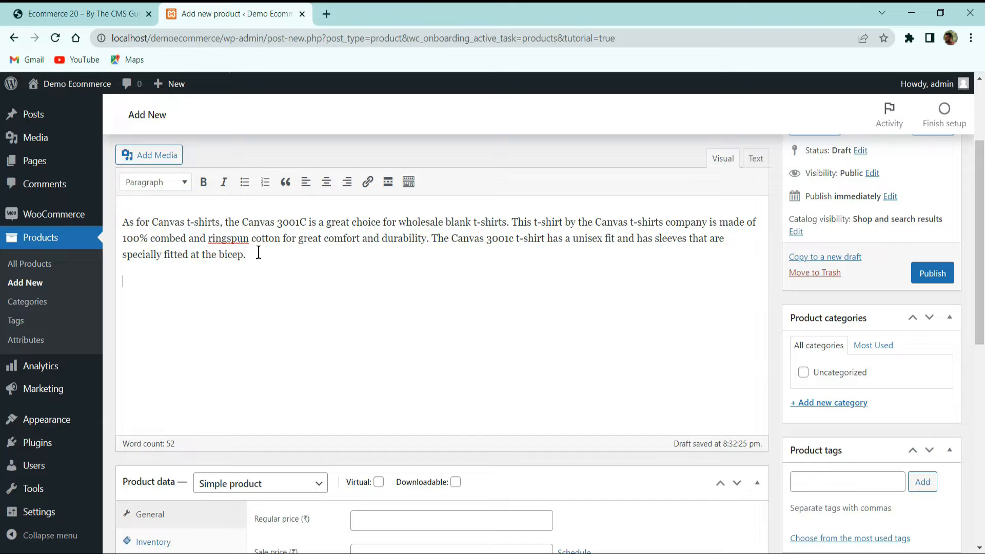
pyautogui.write('4.2 oz., 100% combed and ringspun cotton Shoulder taping Fitted at bicep Sideseamed Unisex fit Ash is 99/1, Ath Heather 90/10, all other Heather/Blends are 52/48 cotton/poly')
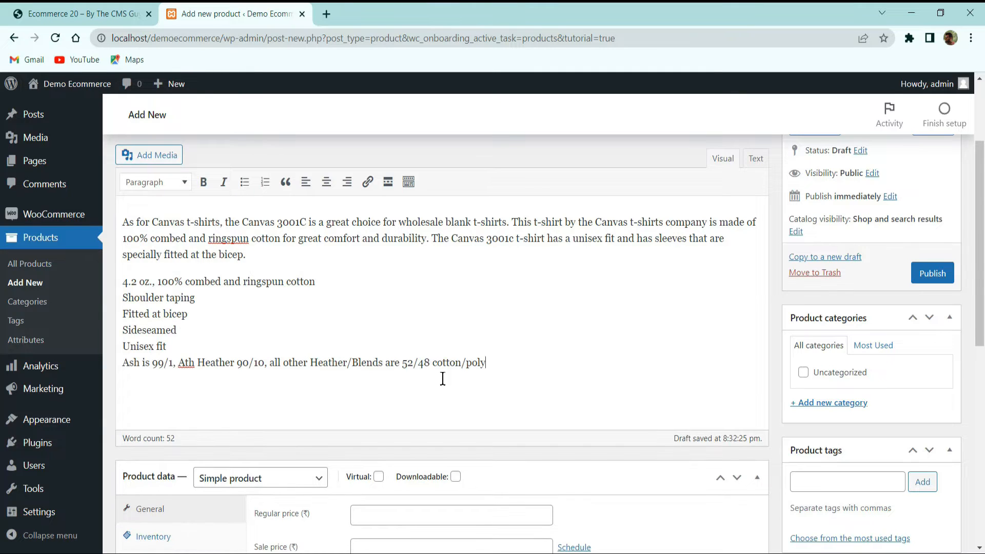
# Turn the six feature lines from "4.2 oz." to "cotton/poly" into a bulleted list with one feature per bullet
pyautogui.moveTo(498, 366); pyautogui.dragTo(127, 272)
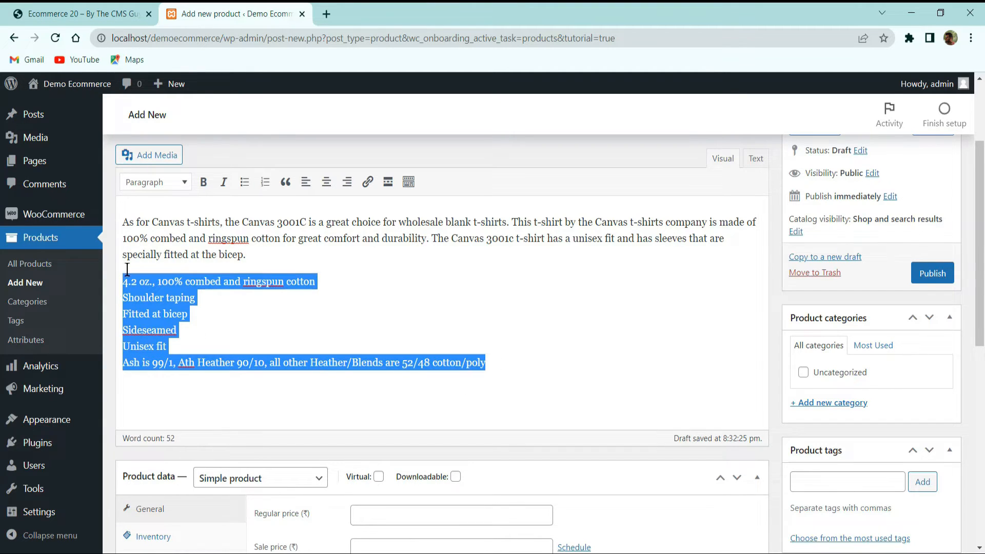
pyautogui.click(245, 182)
pyautogui.click(149, 297)
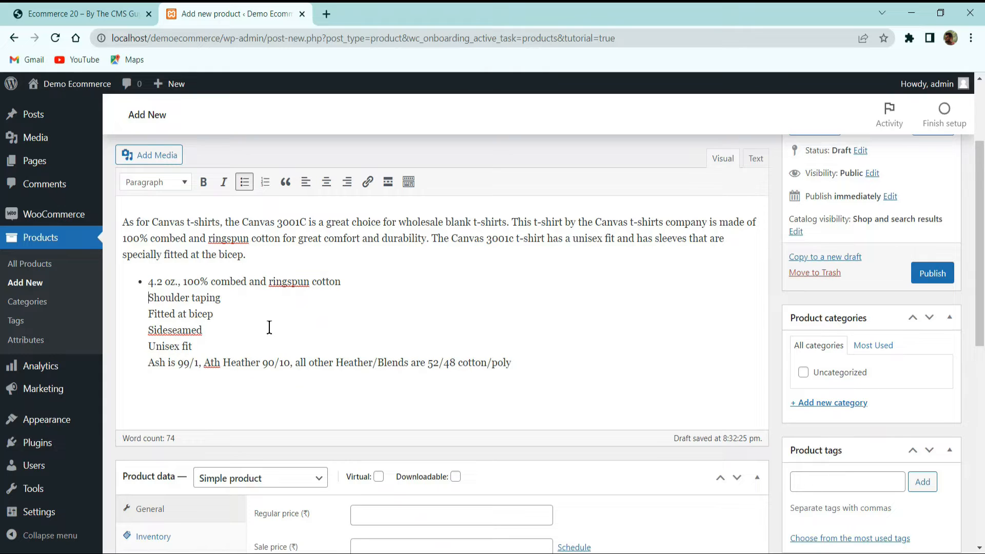
pyautogui.press('Return')
pyautogui.press('Down')
pyautogui.press('Return')
# Make "ringspun cotton" in the first bullet and "Heather/Blends are 52/48 cotton/poly" in the last bullet bold
pyautogui.moveTo(340, 281); pyautogui.dragTo(269, 281)
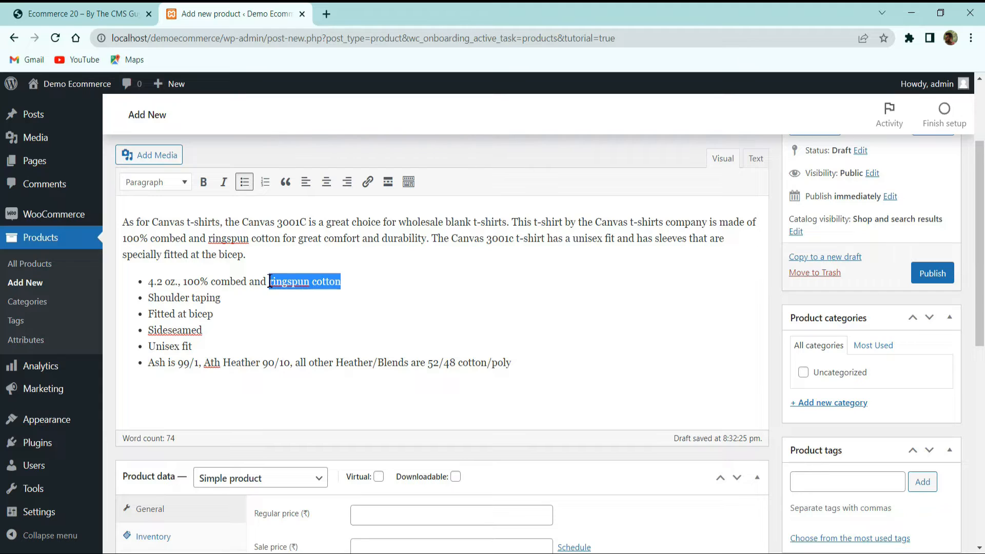
pyautogui.click(203, 182)
pyautogui.moveTo(517, 361); pyautogui.dragTo(336, 362)
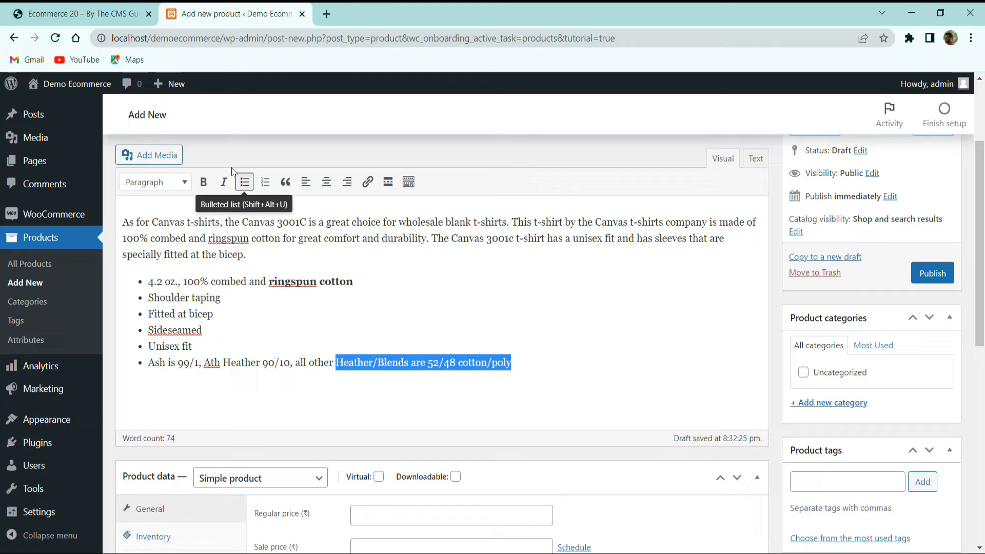
pyautogui.click(203, 182)
pyautogui.click(286, 224)
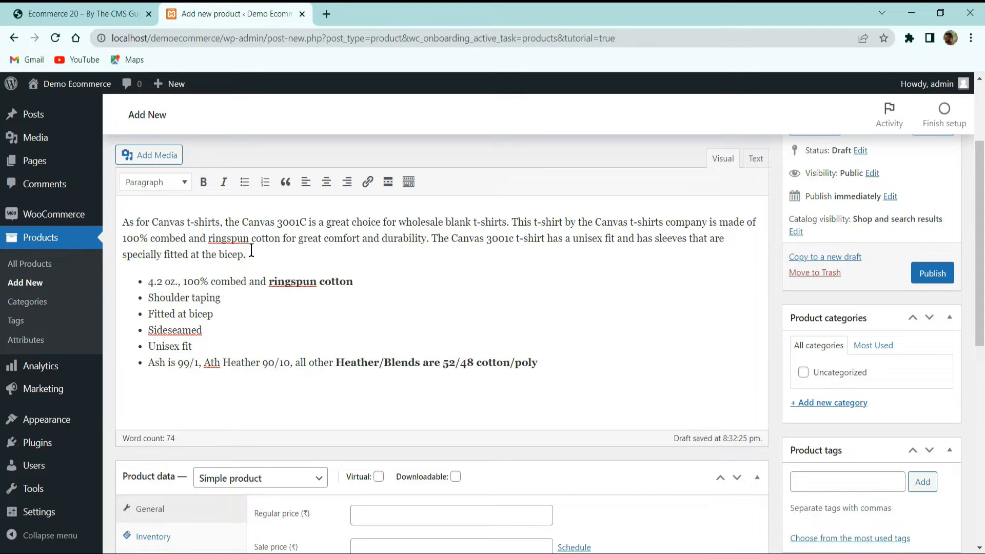
# Try centre and right alignment on the description's opening paragraph and set it back to left alignment
pyautogui.moveTo(249, 252); pyautogui.dragTo(123, 222)
pyautogui.click(327, 182)
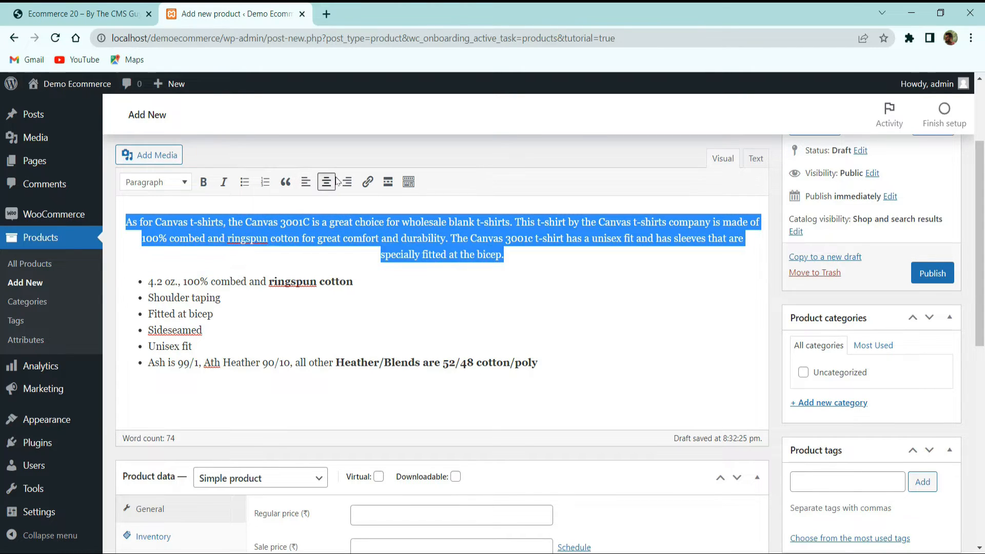
pyautogui.click(326, 184)
pyautogui.click(327, 184)
pyautogui.click(346, 182)
pyautogui.click(327, 183)
pyautogui.click(305, 184)
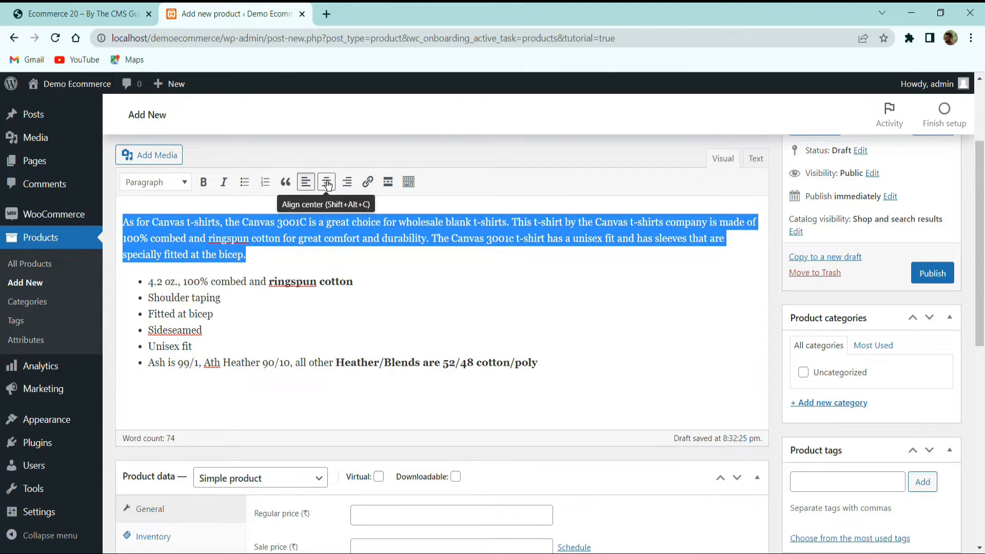
pyautogui.click(337, 246)
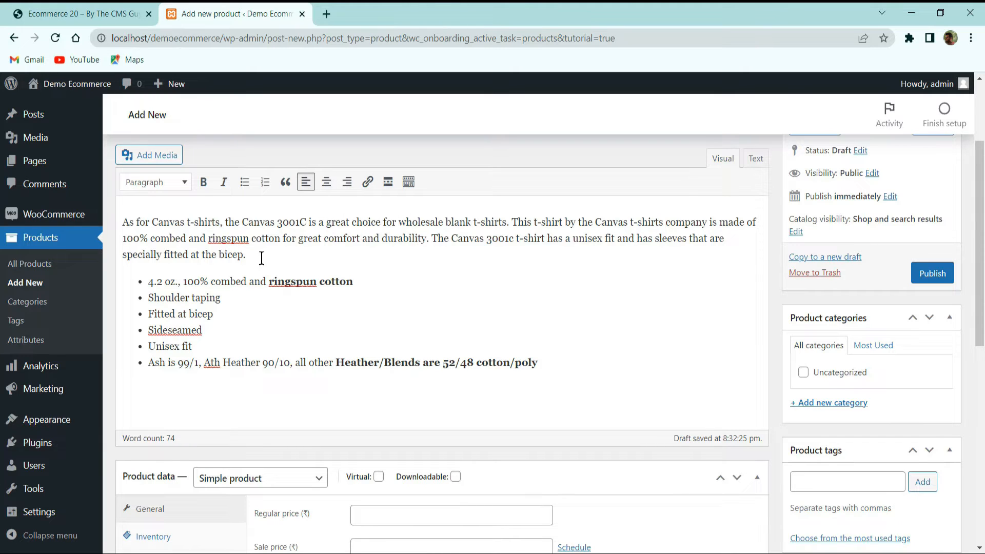
# Link the word "combed" in the first bullet to google.com
pyautogui.moveTo(247, 282); pyautogui.dragTo(213, 283)
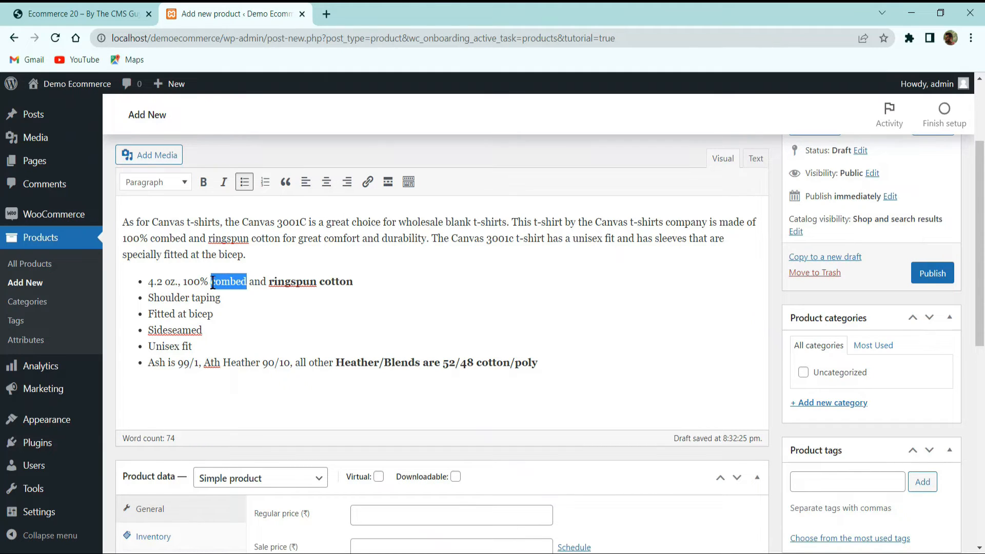
pyautogui.click(366, 182)
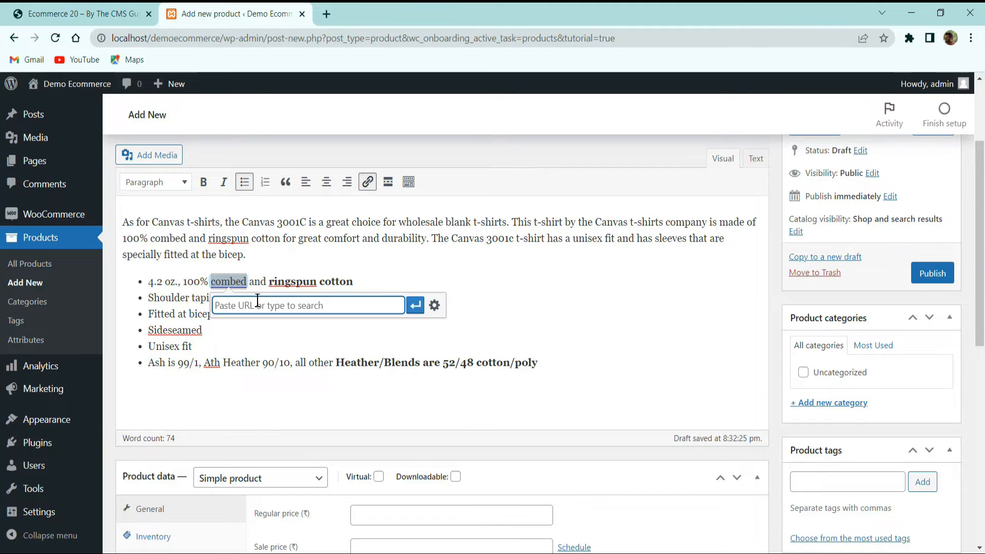
pyautogui.write('google')
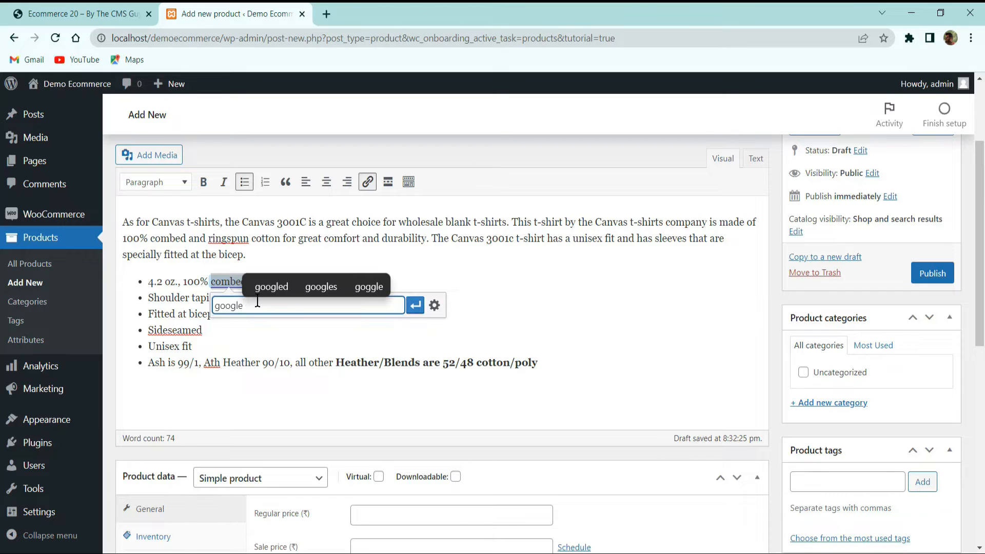
pyautogui.write('.com')
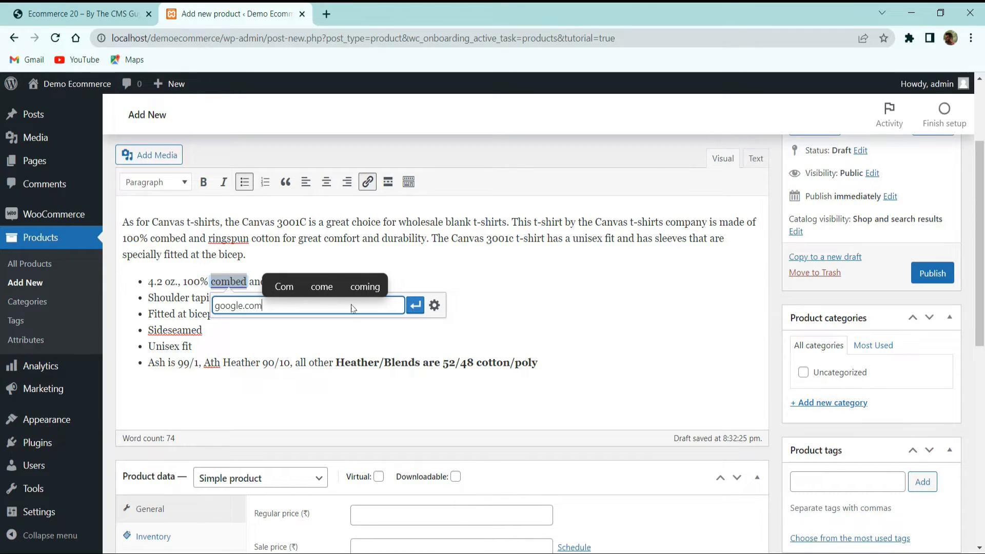
pyautogui.click(415, 305)
pyautogui.click(233, 248)
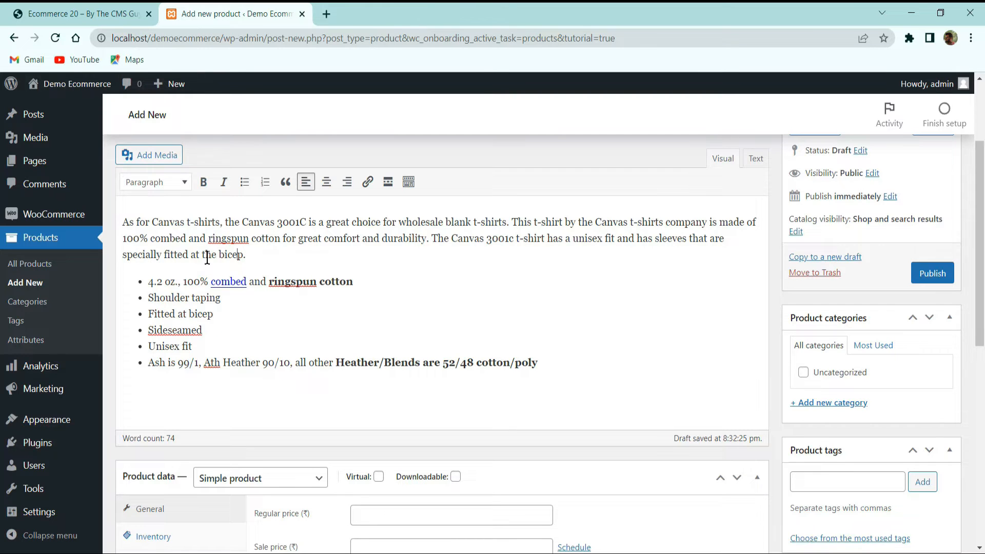
pyautogui.scroll(-3, 205, 251)
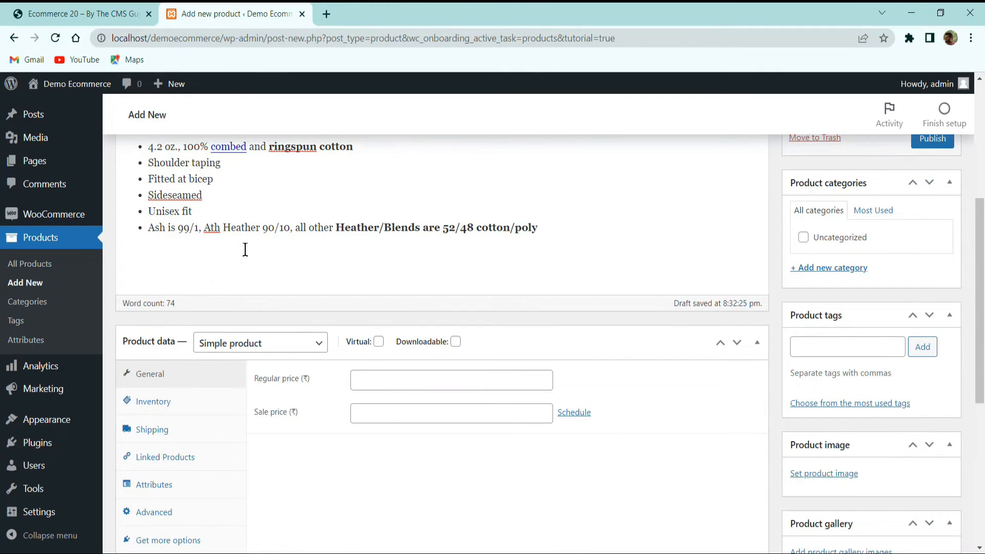
pyautogui.scroll(-3, 245, 250)
pyautogui.scroll(6, 246, 195)
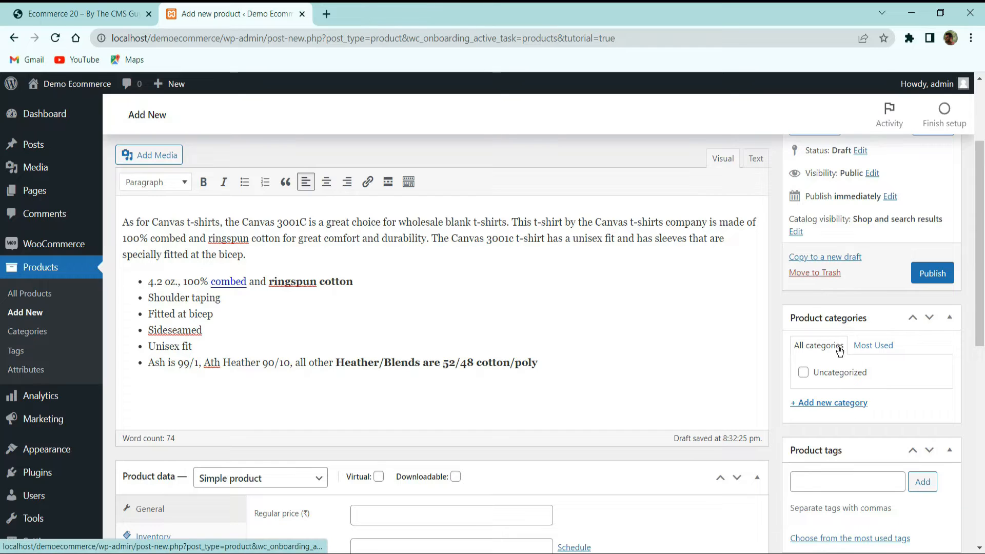
# Add a new product category named Fashion
pyautogui.scroll(-3, 836, 328)
pyautogui.click(841, 267)
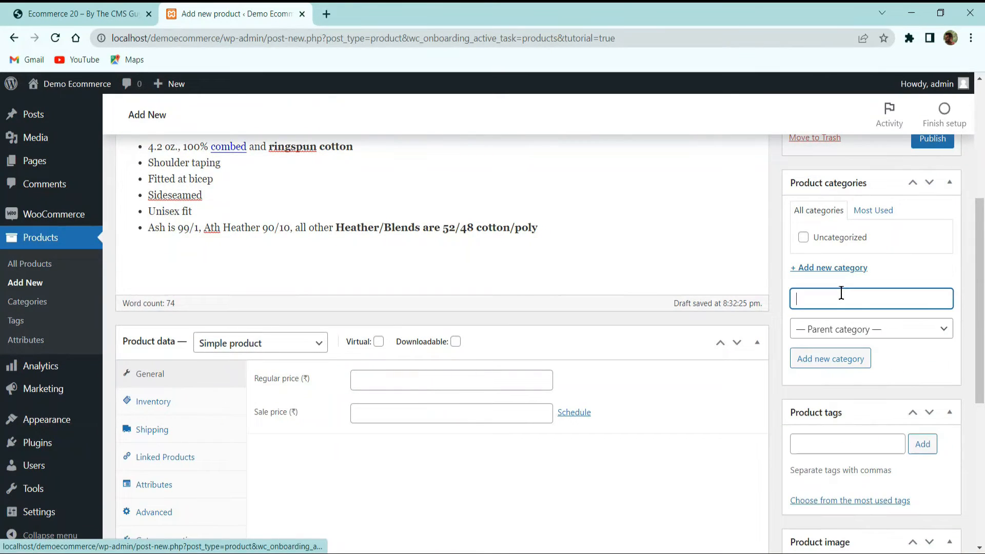
pyautogui.write('Fashion')
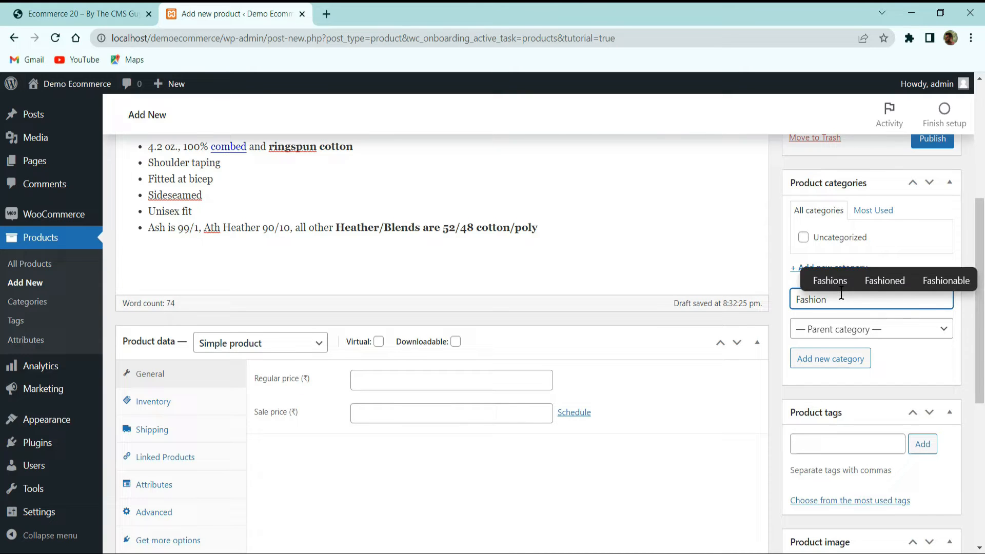
pyautogui.press('Return')
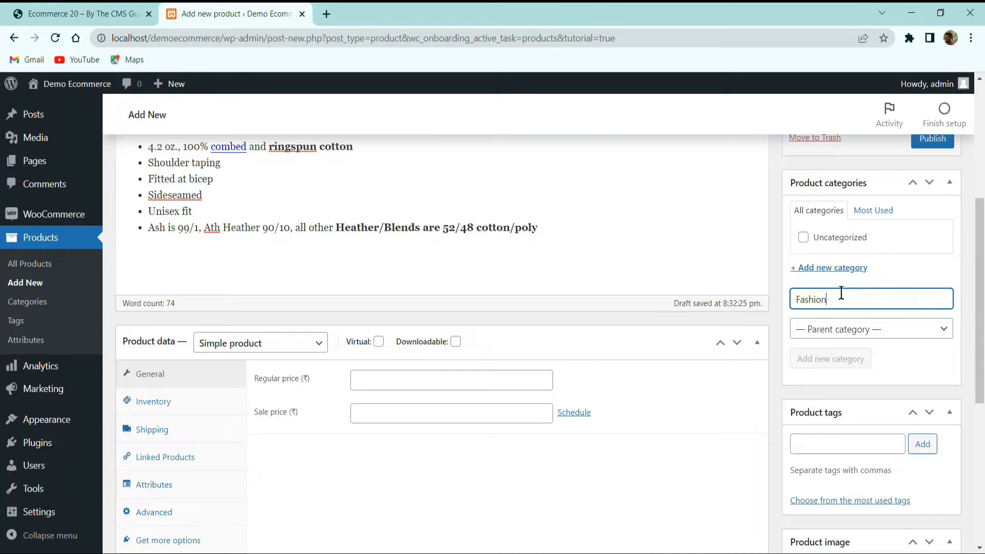
# Add the tags "girls" and "top" to the product
pyautogui.scroll(-3, 847, 329)
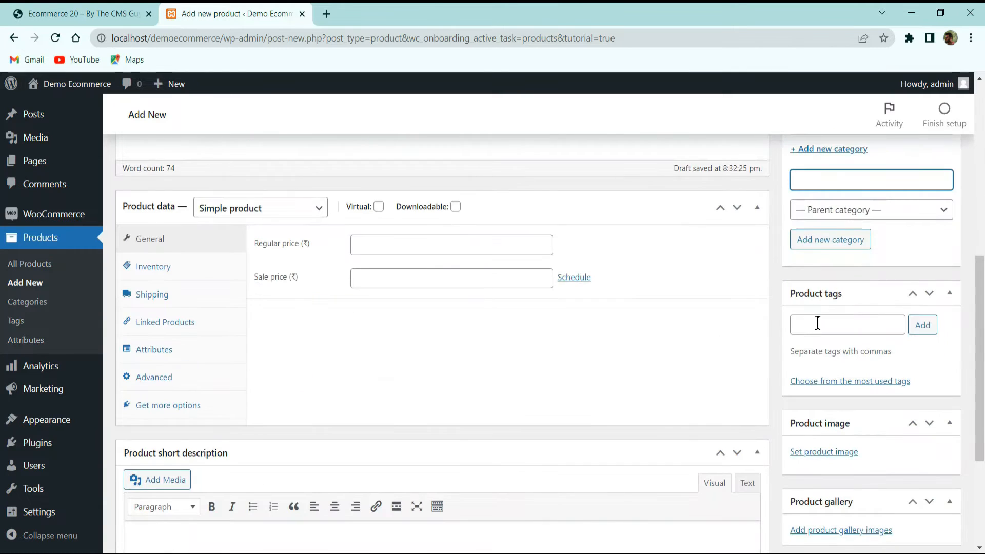
pyautogui.click(819, 322)
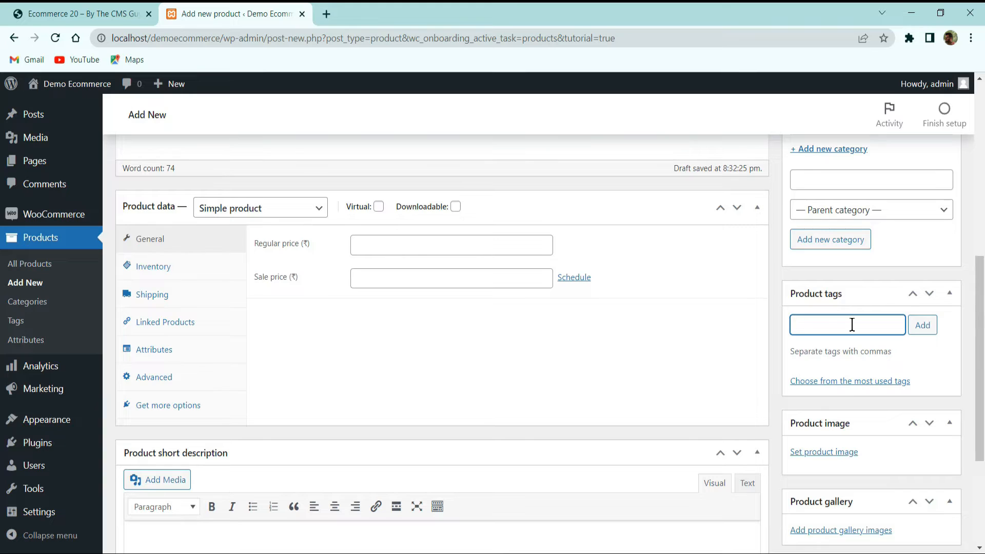
pyautogui.write('girls')
pyautogui.press('Return')
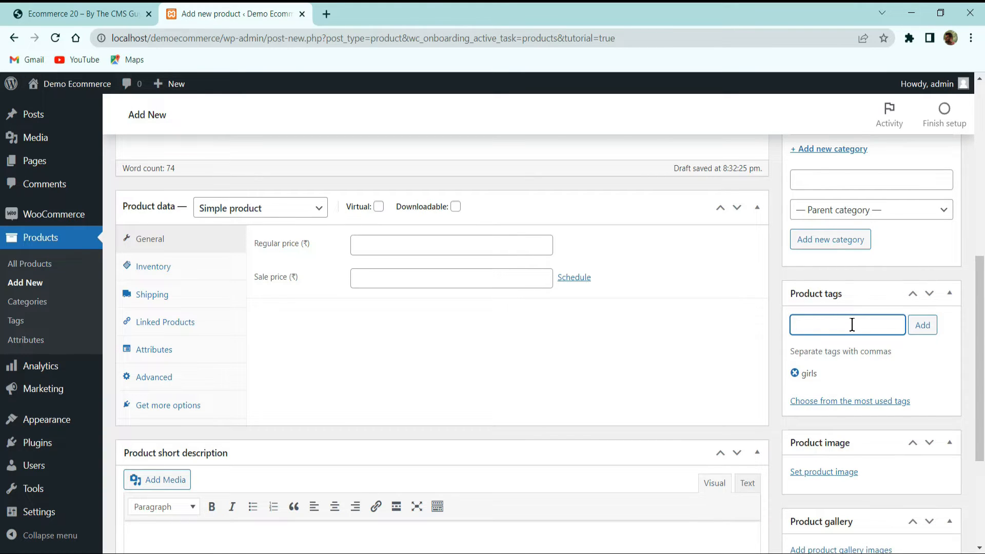
pyautogui.write('top')
pyautogui.press('Return')
# Set product1.jpg from the media library as the product image
pyautogui.scroll(-3, 852, 354)
pyautogui.click(826, 336)
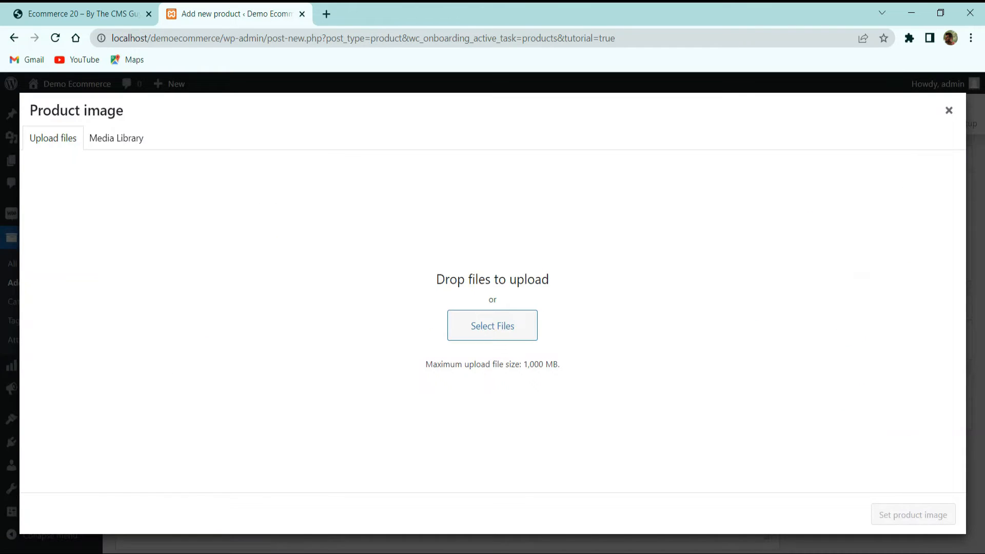
pyautogui.moveTo(2, 400); pyautogui.dragTo(244, 385)
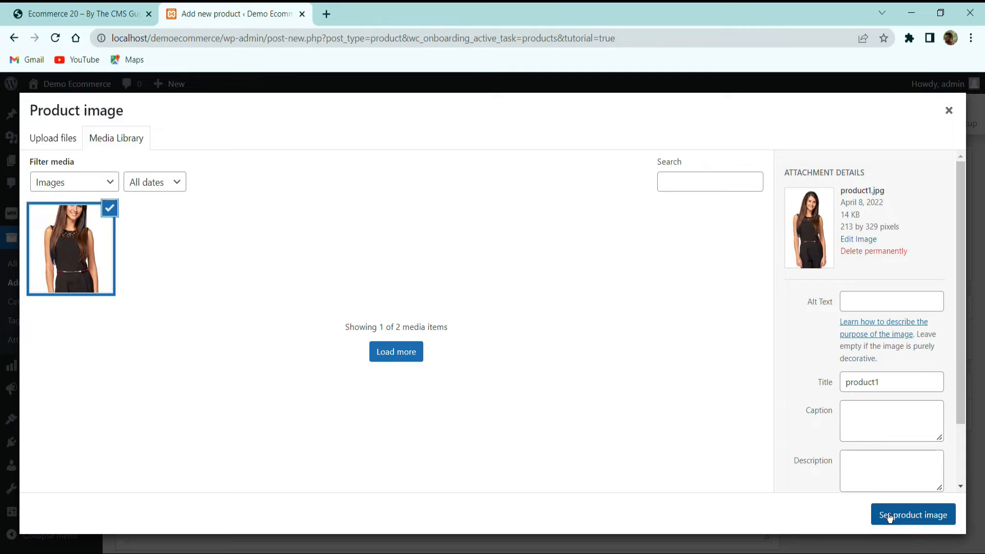
pyautogui.click(889, 517)
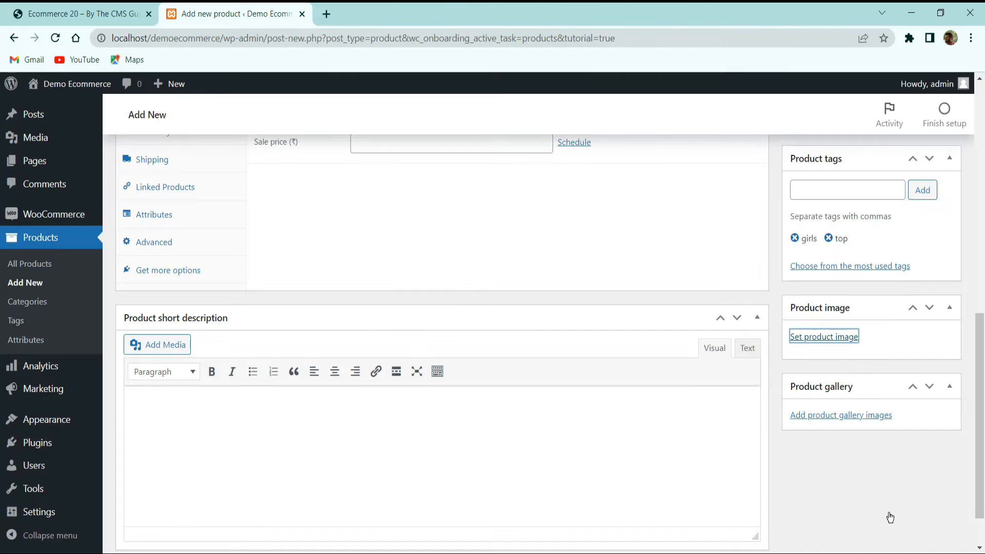
# Review the product's category, tags, image and product data sections
pyautogui.scroll(-3, 800, 449)
pyautogui.scroll(12, 818, 437)
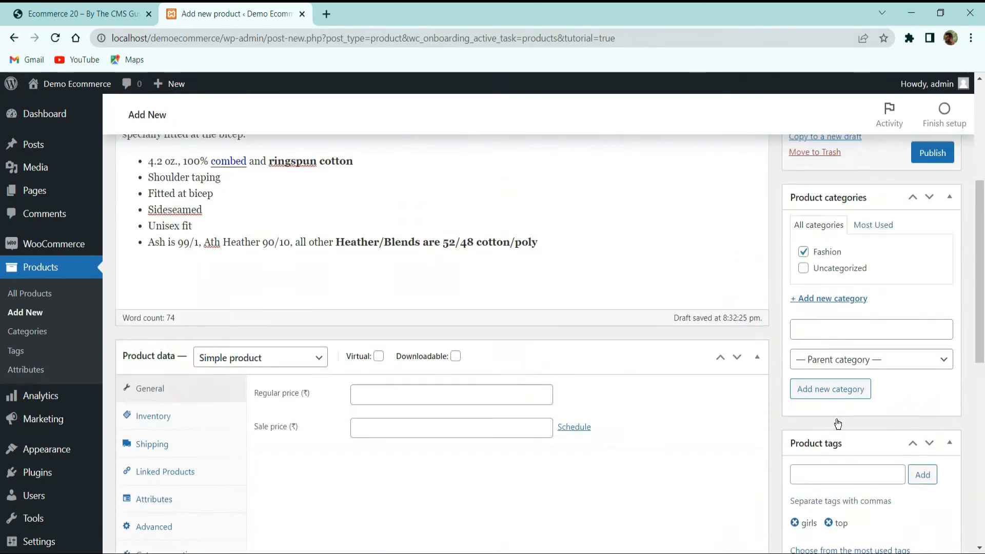
pyautogui.scroll(-6, 842, 389)
pyautogui.scroll(10, 851, 347)
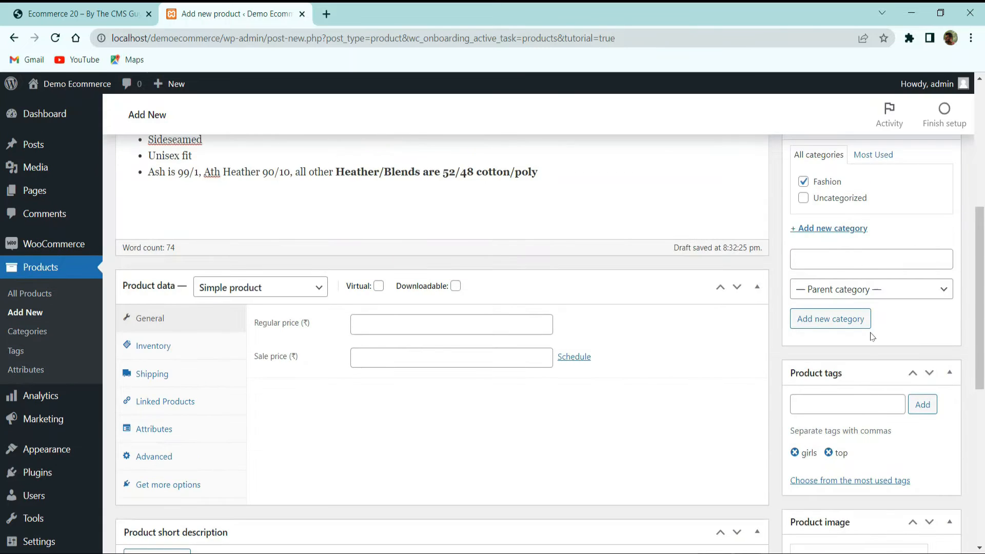
pyautogui.scroll(-15, 666, 261)
pyautogui.scroll(5, 561, 319)
pyautogui.scroll(4, 364, 337)
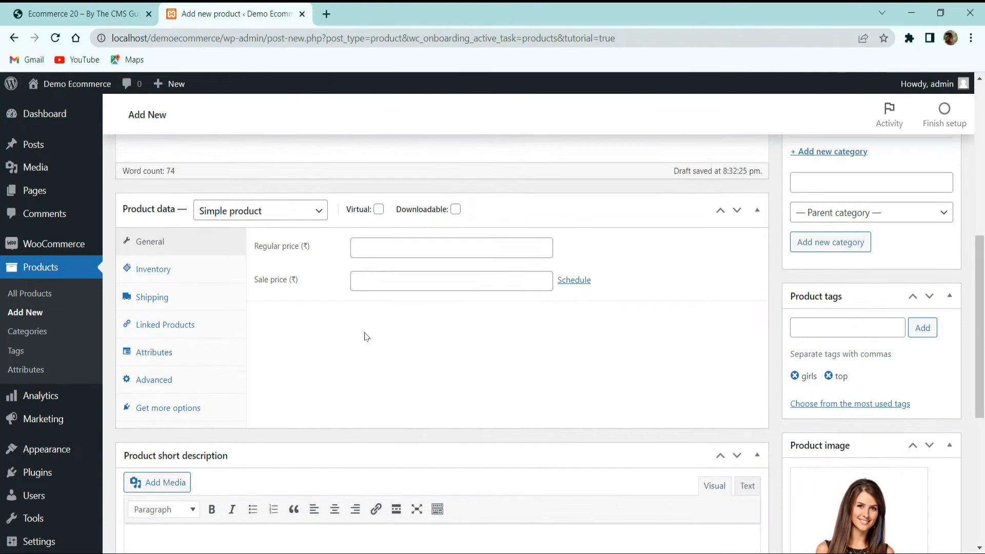
pyautogui.scroll(-4, 170, 364)
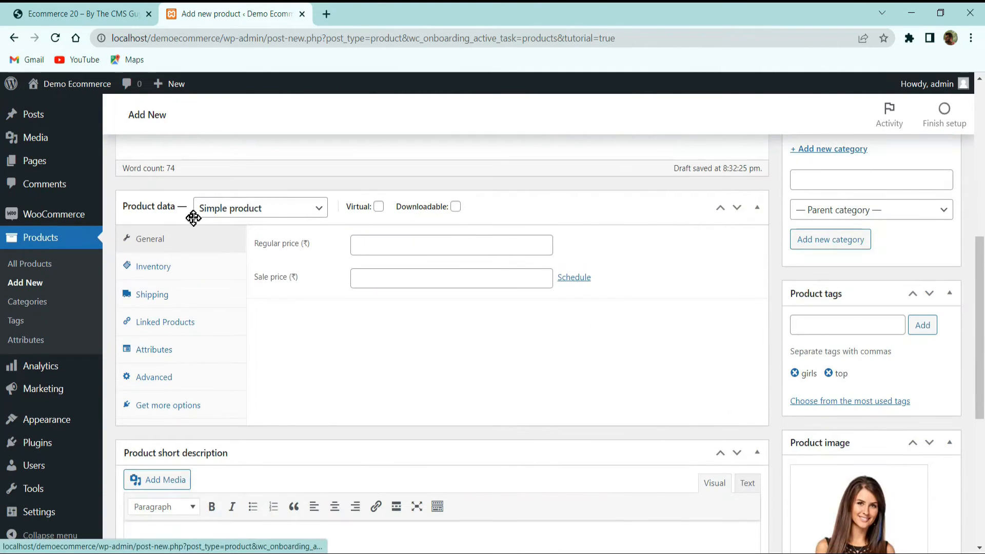
# Try the Grouped, External/Affiliate and Variable product types and set the product type back to Simple product
pyautogui.click(231, 208)
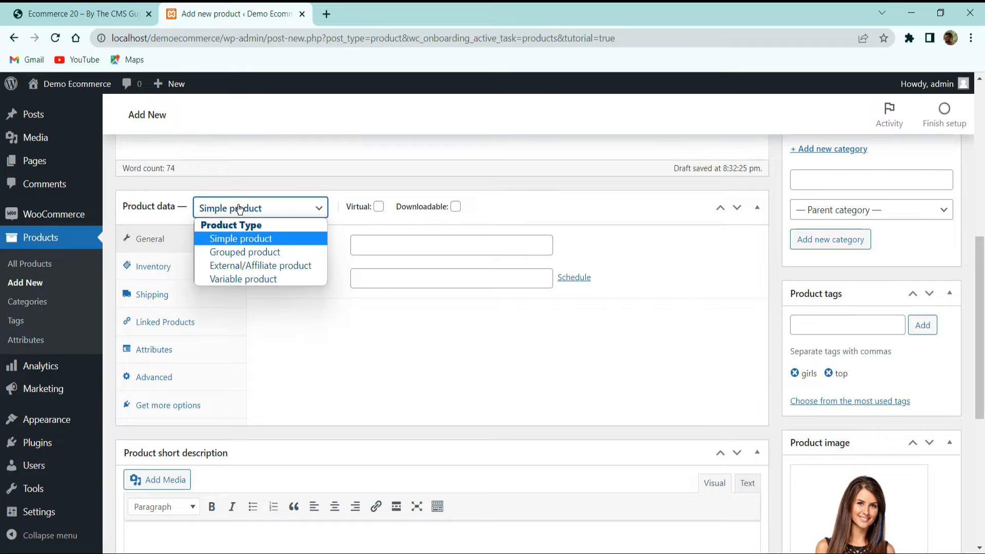
pyautogui.click(245, 251)
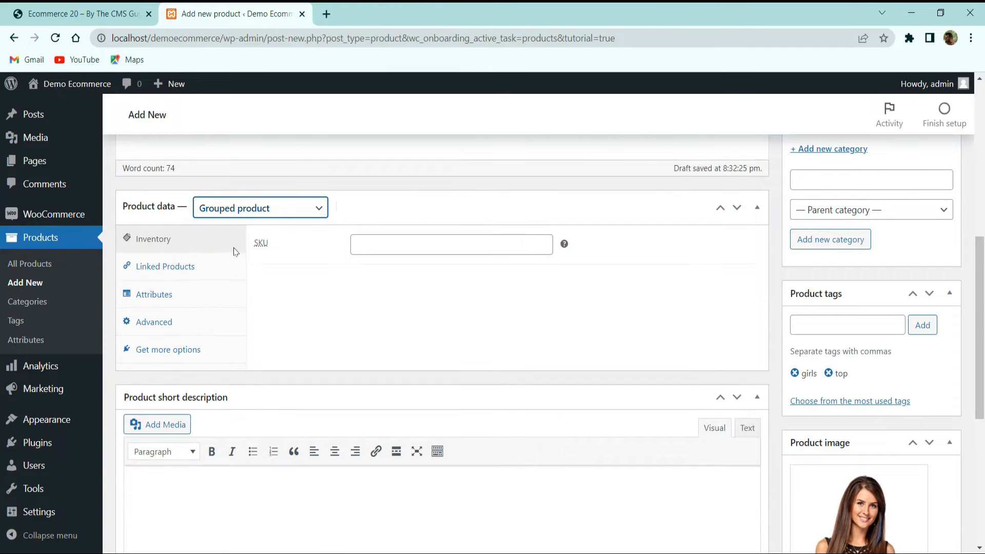
pyautogui.click(252, 215)
pyautogui.click(253, 267)
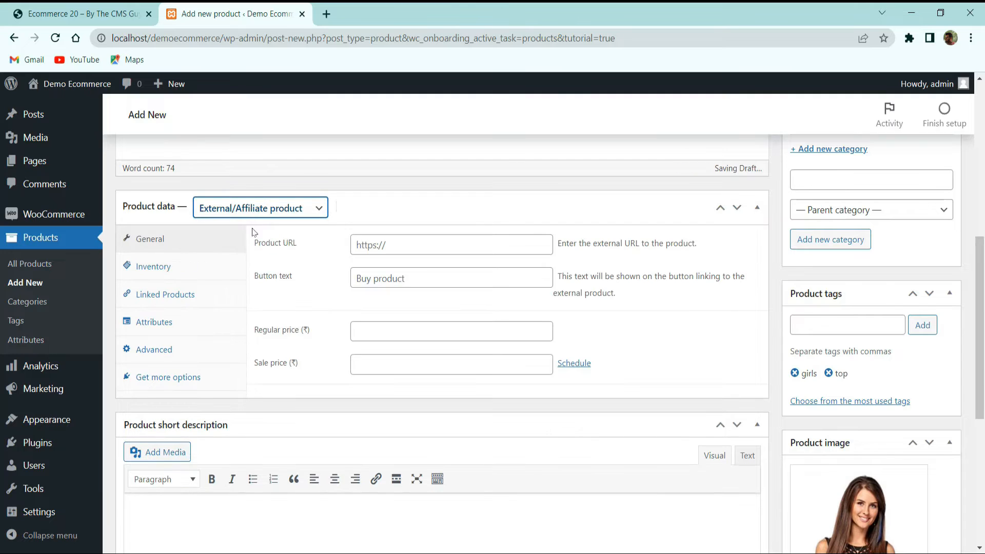
pyautogui.click(251, 215)
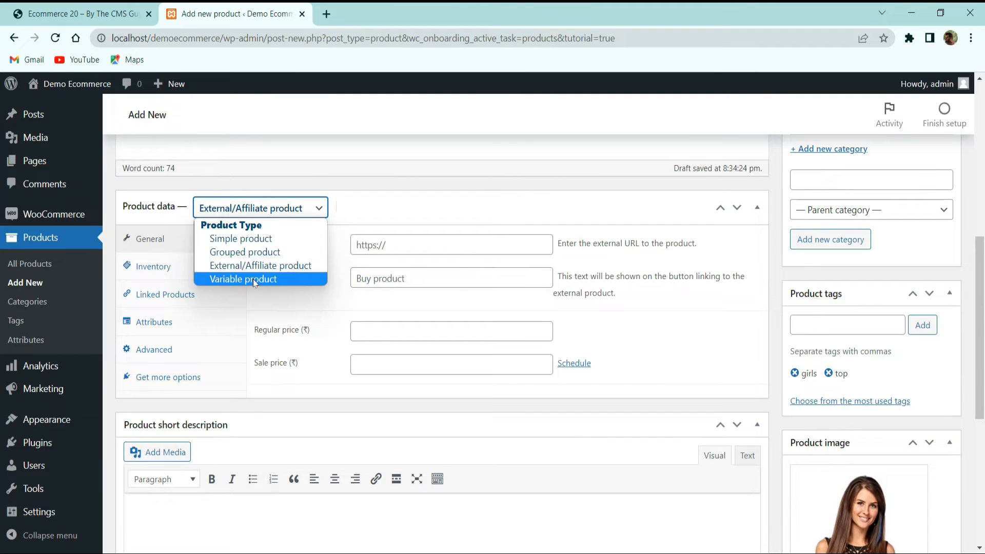
pyautogui.click(255, 281)
pyautogui.click(257, 216)
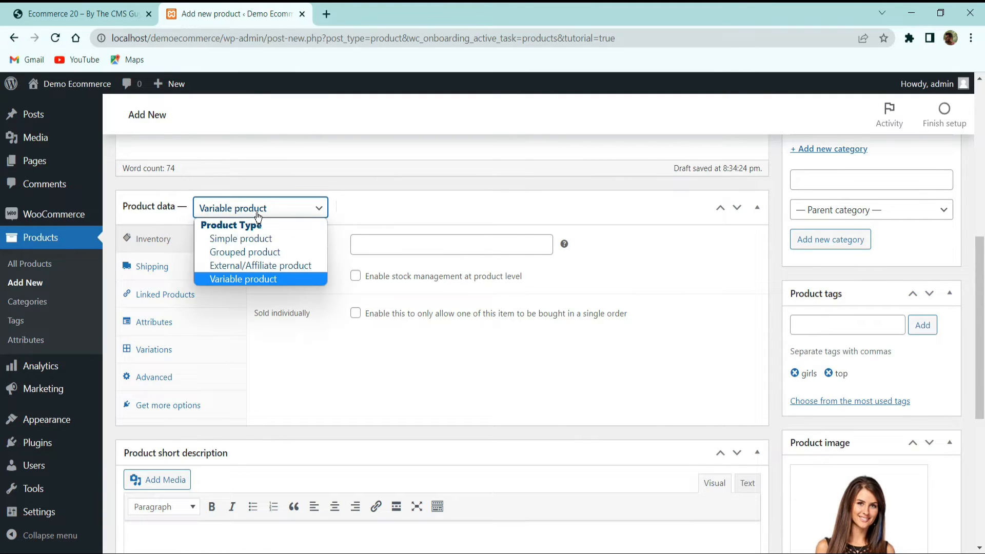
pyautogui.click(262, 239)
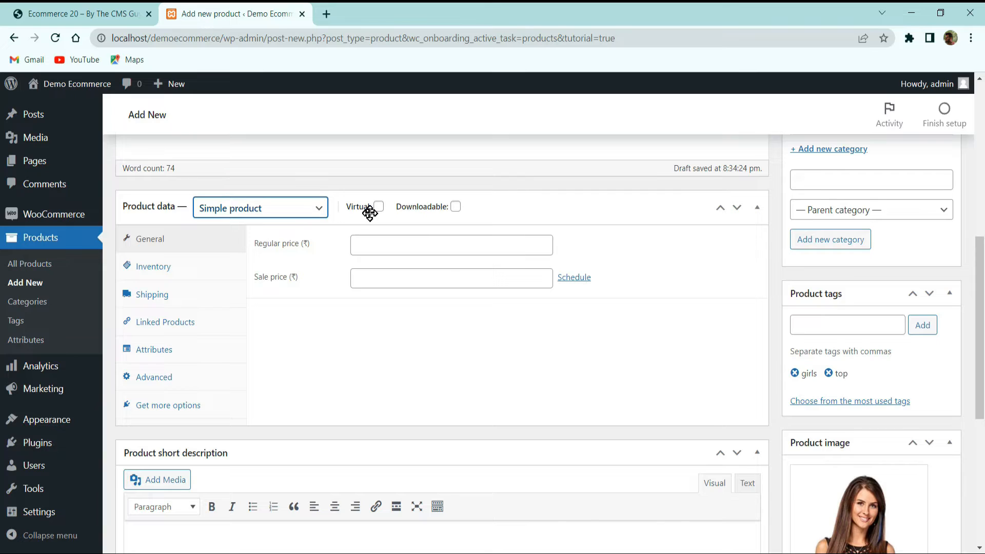
# Try the Virtual and Downloadable options and leave only Virtual enabled for the product
pyautogui.moveTo(377, 211)
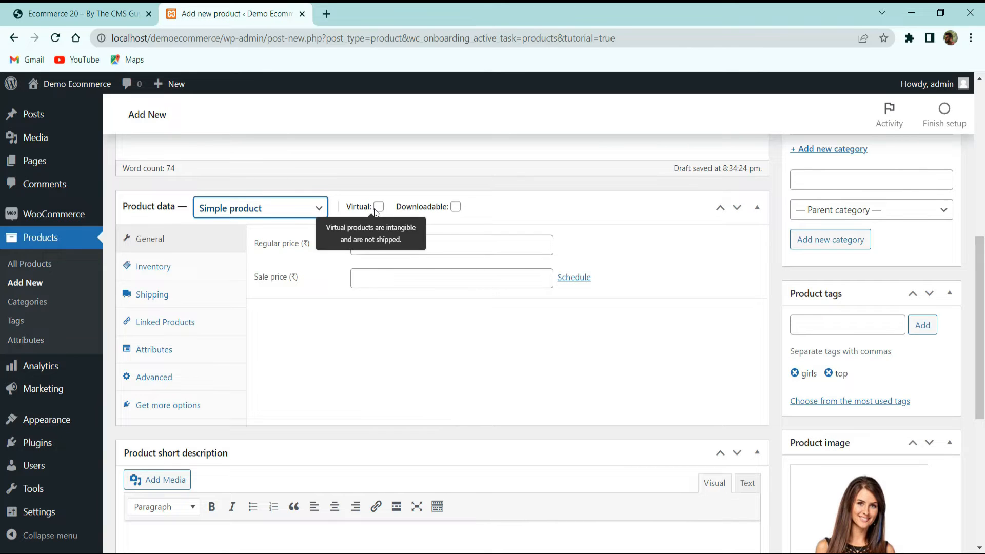
pyautogui.click(377, 207)
pyautogui.click(377, 207)
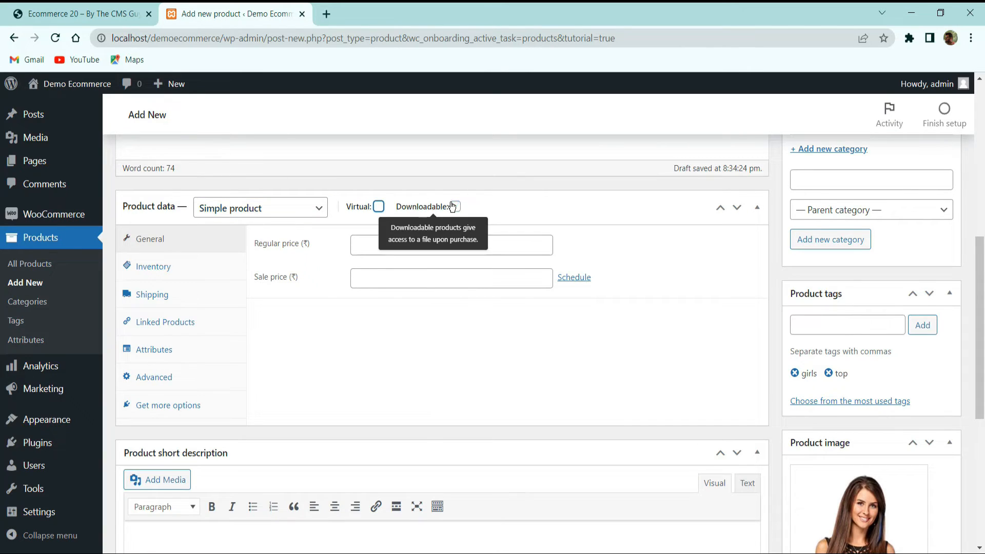
pyautogui.click(454, 207)
pyautogui.click(378, 206)
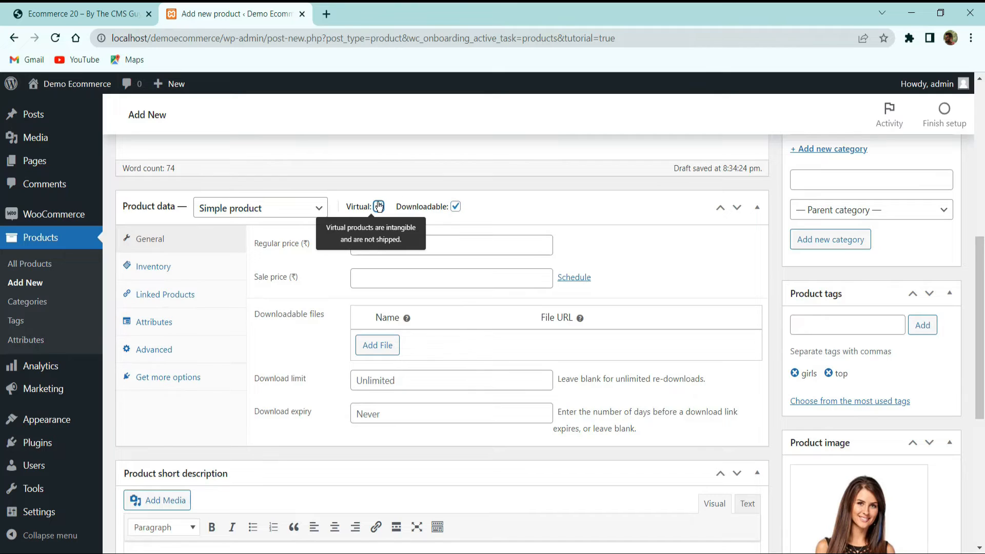
pyautogui.click(444, 205)
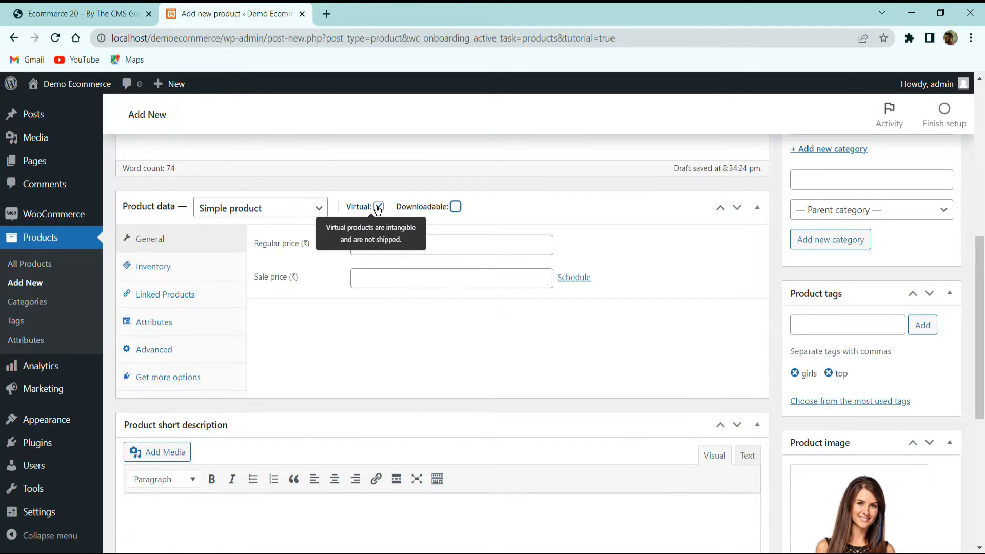
# Set the product's regular price to 100 and its sale price to 80
pyautogui.click(371, 243)
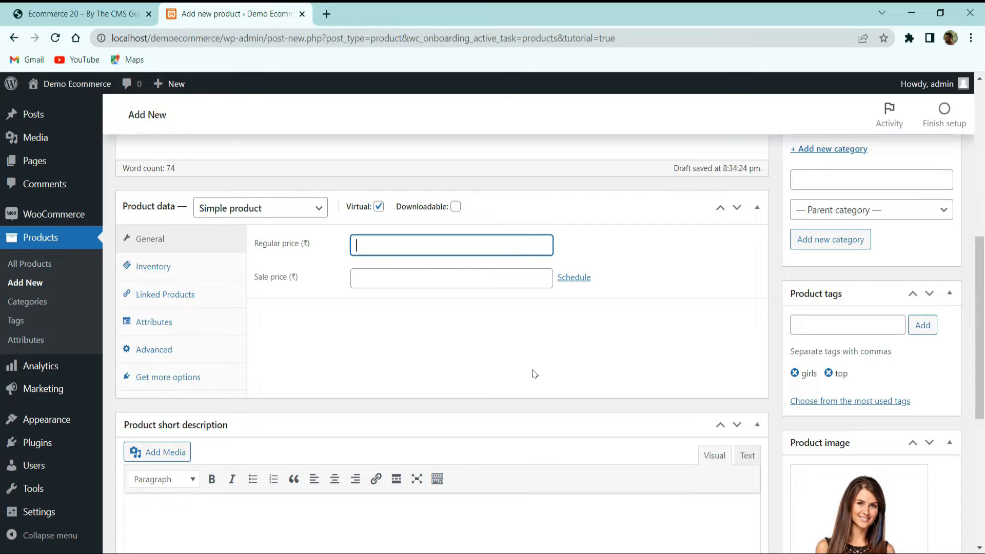
pyautogui.click(374, 276)
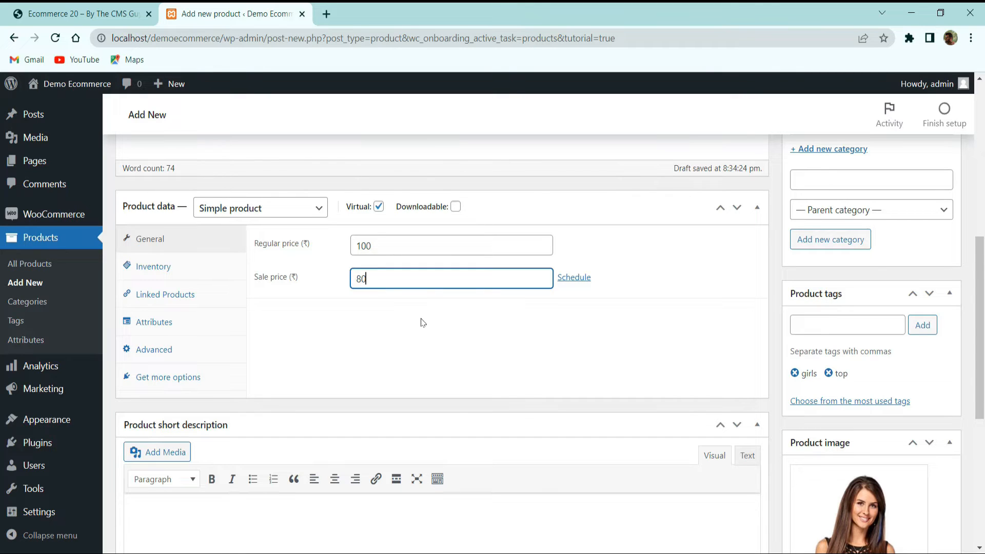
pyautogui.write('80')
# Open the sale price schedule with its start date calendar and cancel the schedule
pyautogui.click(579, 280)
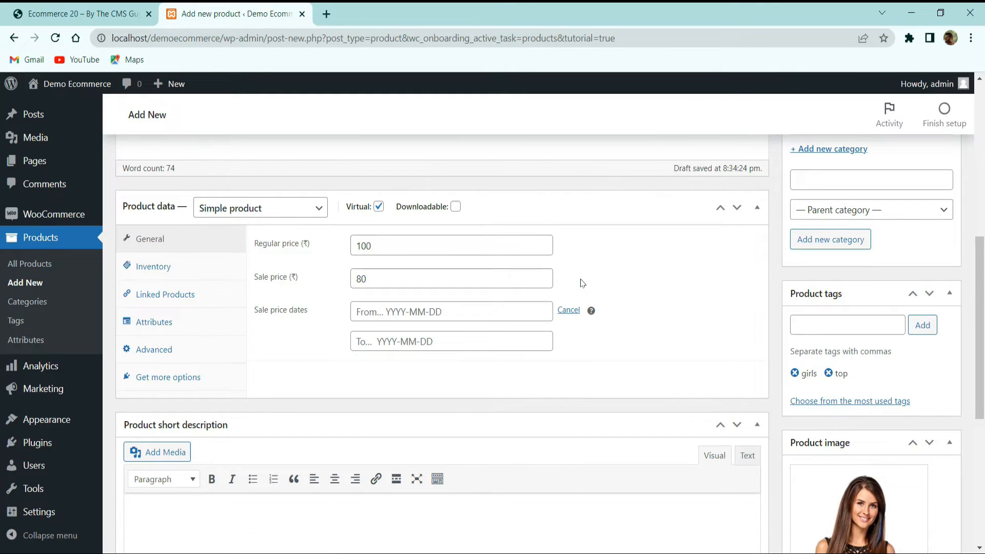
pyautogui.click(429, 308)
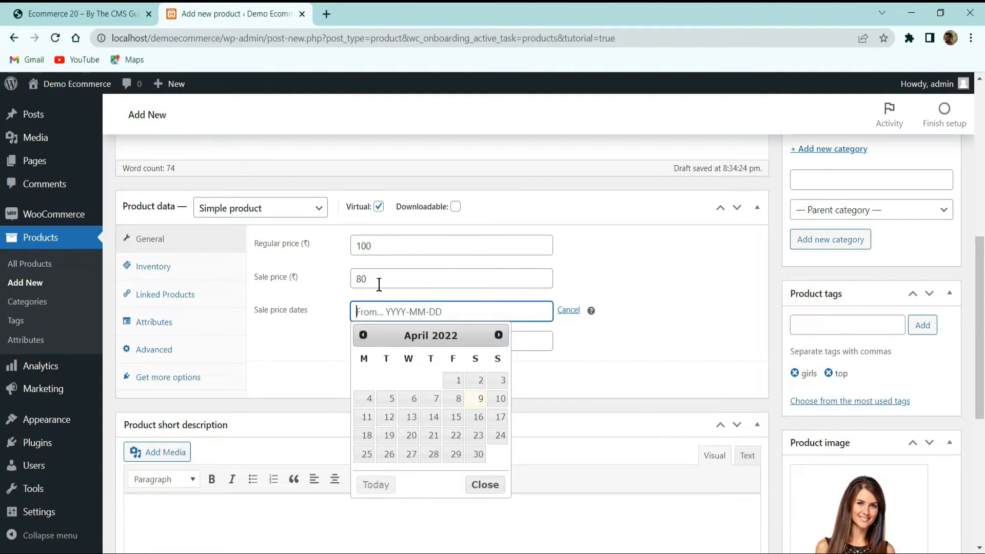
pyautogui.click(568, 309)
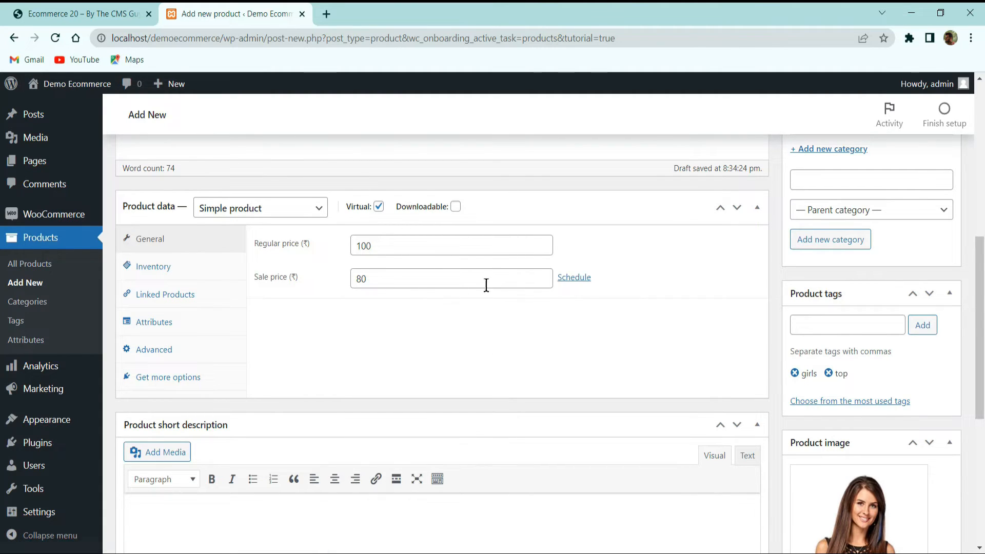
# Set the product's SKU to PRODUCT001 in the inventory data
pyautogui.click(184, 268)
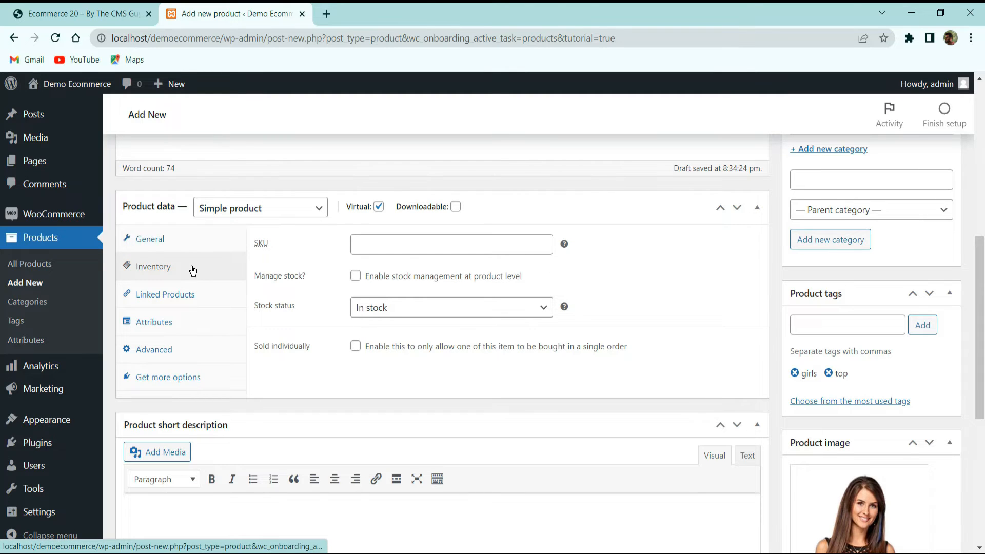
pyautogui.click(408, 248)
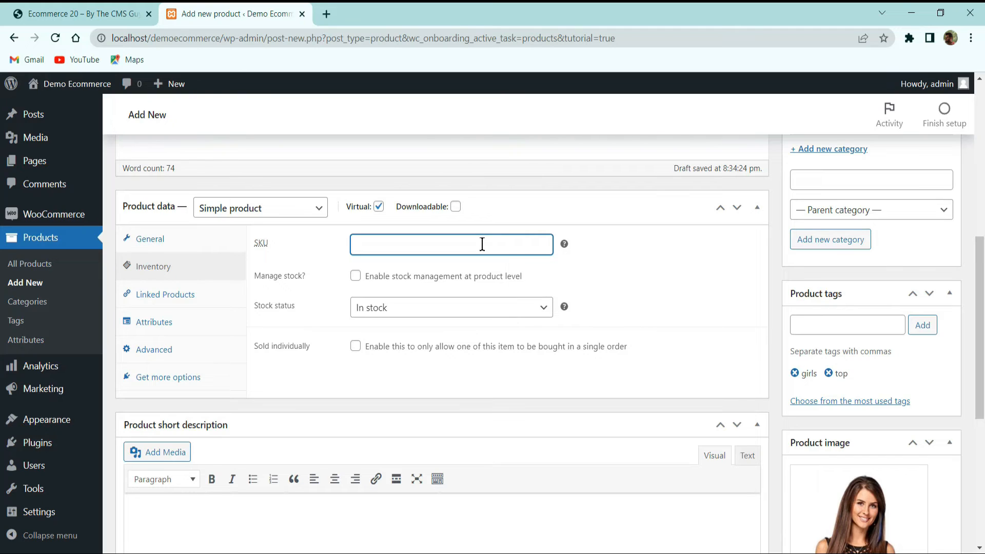
pyautogui.write('PRODUCT')
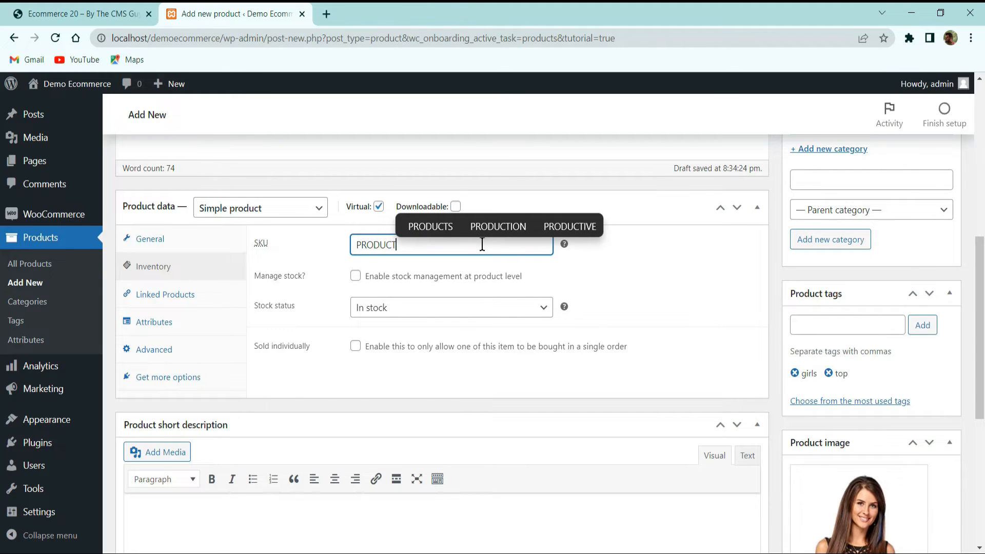
pyautogui.write('001')
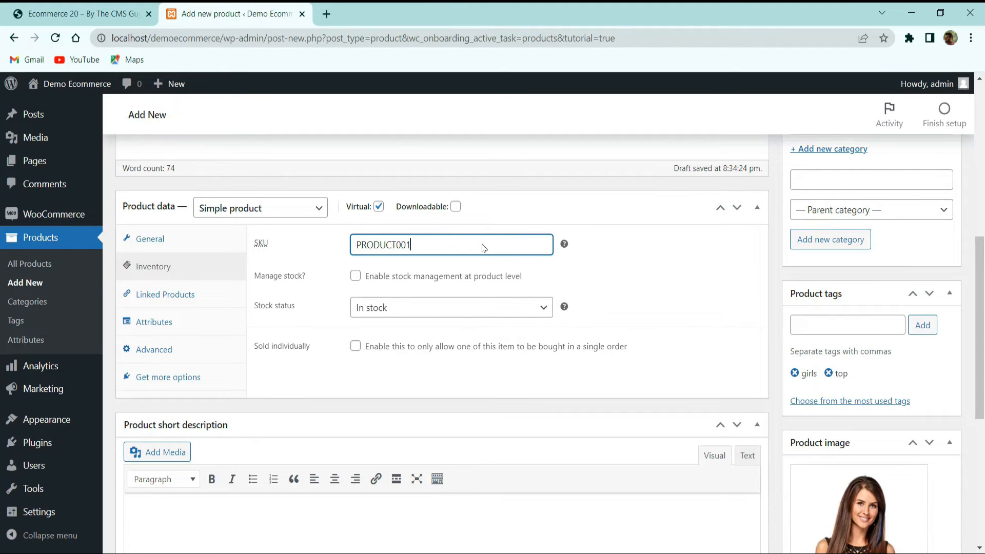
pyautogui.scroll(5, 481, 310)
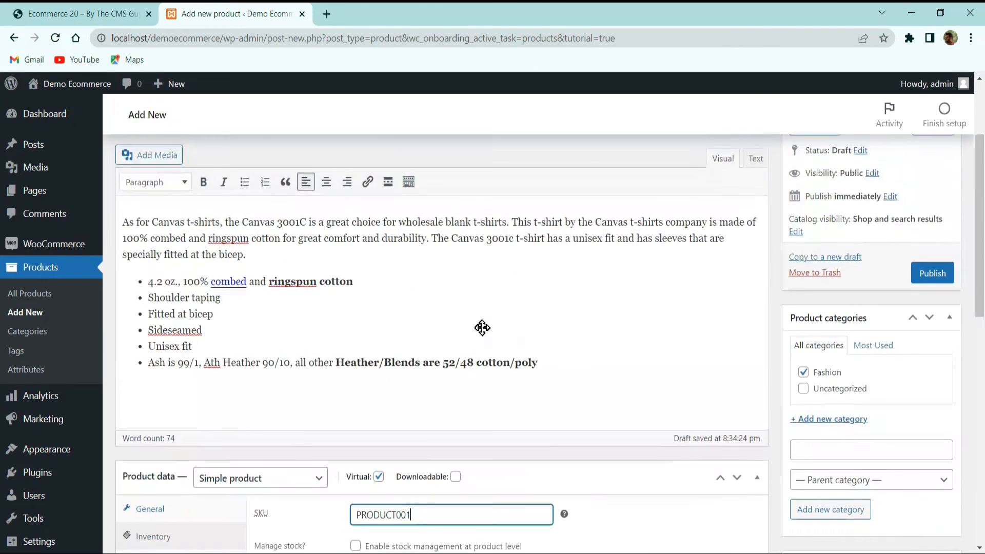
pyautogui.scroll(-3, 483, 327)
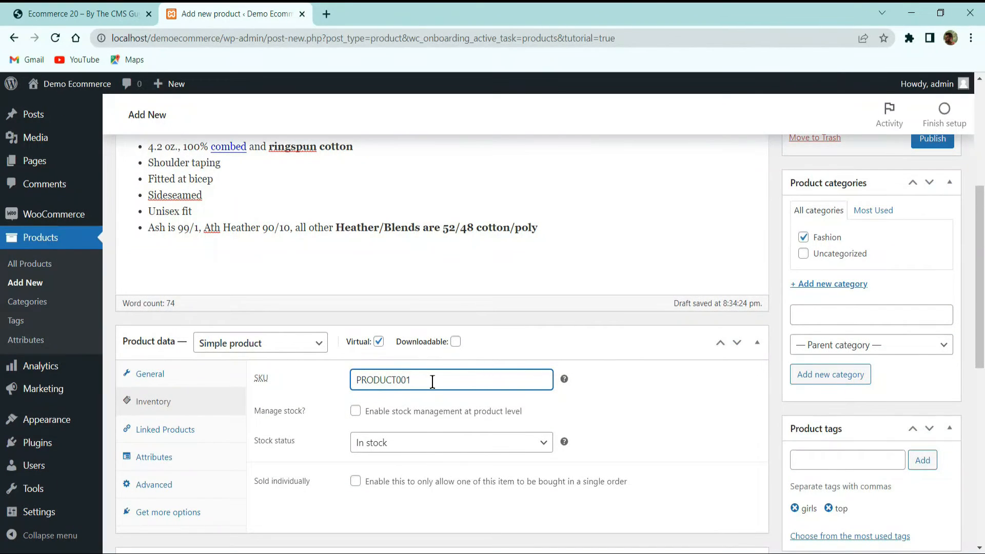
pyautogui.scroll(-5, 416, 372)
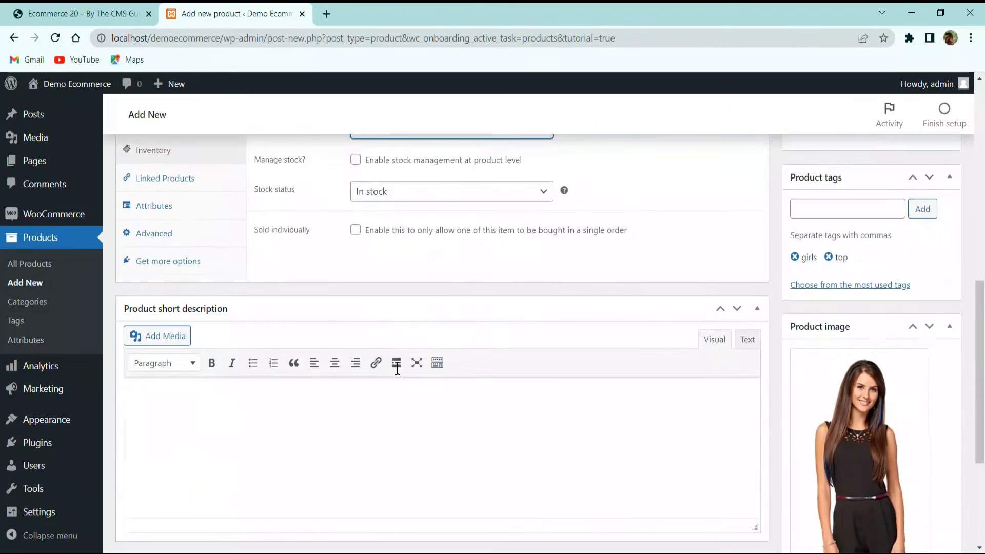
# Enable stock management at product level and set the stock quantity to 50
pyautogui.scroll(3, 400, 267)
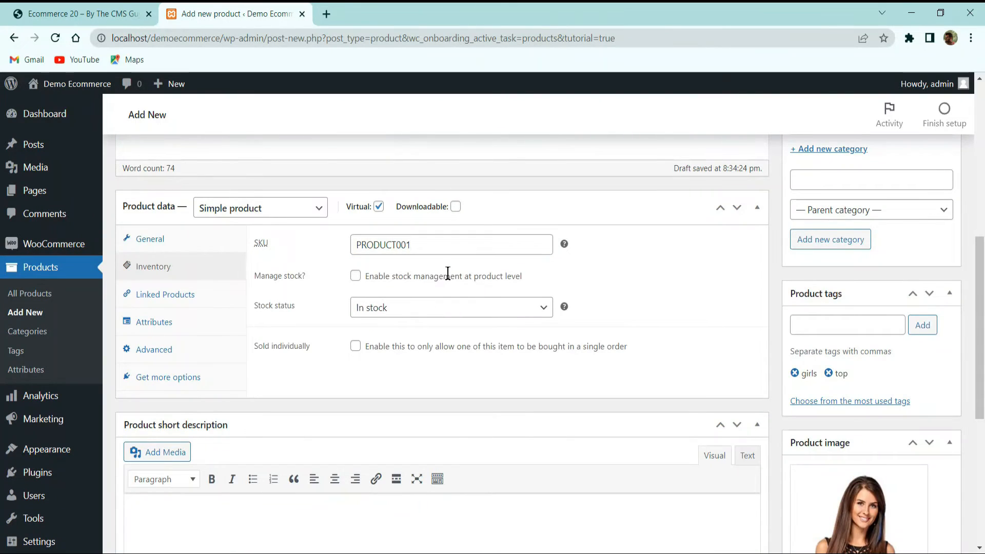
pyautogui.click(356, 276)
pyautogui.moveTo(363, 308); pyautogui.dragTo(305, 323)
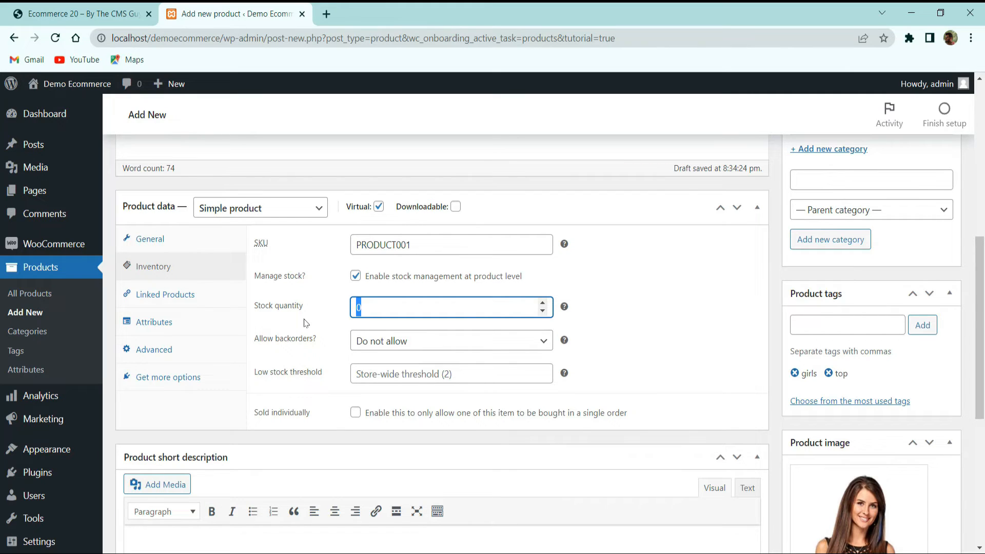
pyautogui.write('50')
# Try the backorder option that notifies the customer and settle on Allow for backorders
pyautogui.click(380, 341)
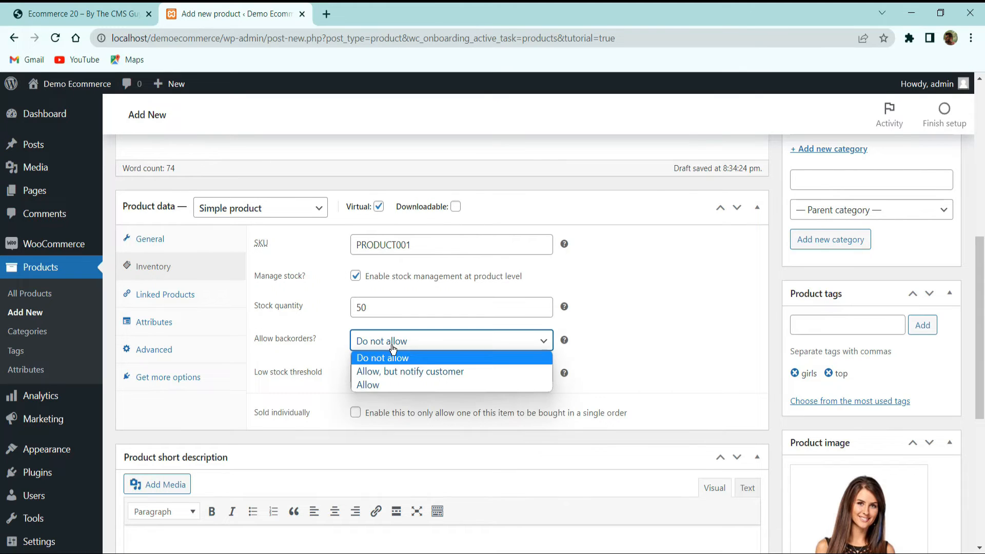
pyautogui.click(382, 345)
pyautogui.click(539, 342)
pyautogui.click(390, 373)
pyautogui.click(413, 345)
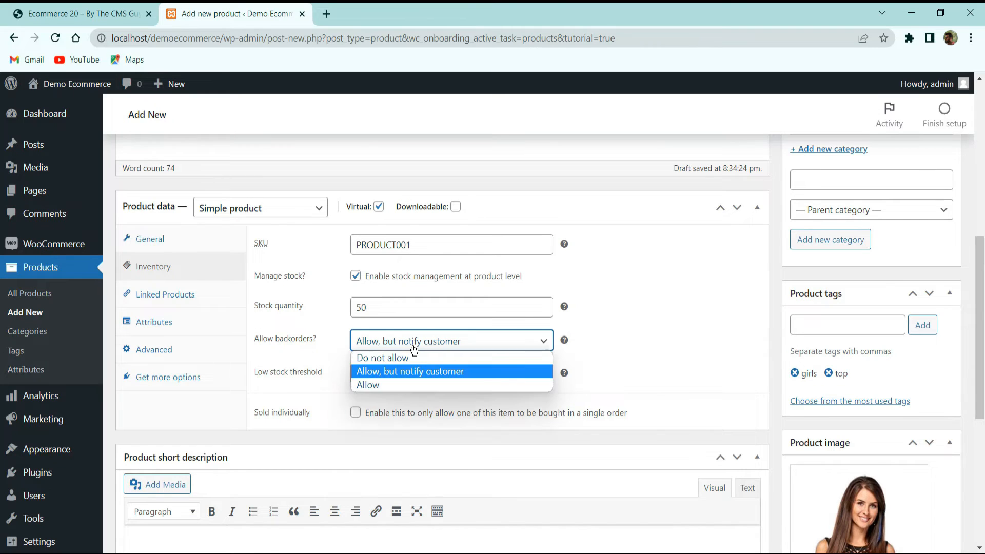
pyautogui.click(401, 387)
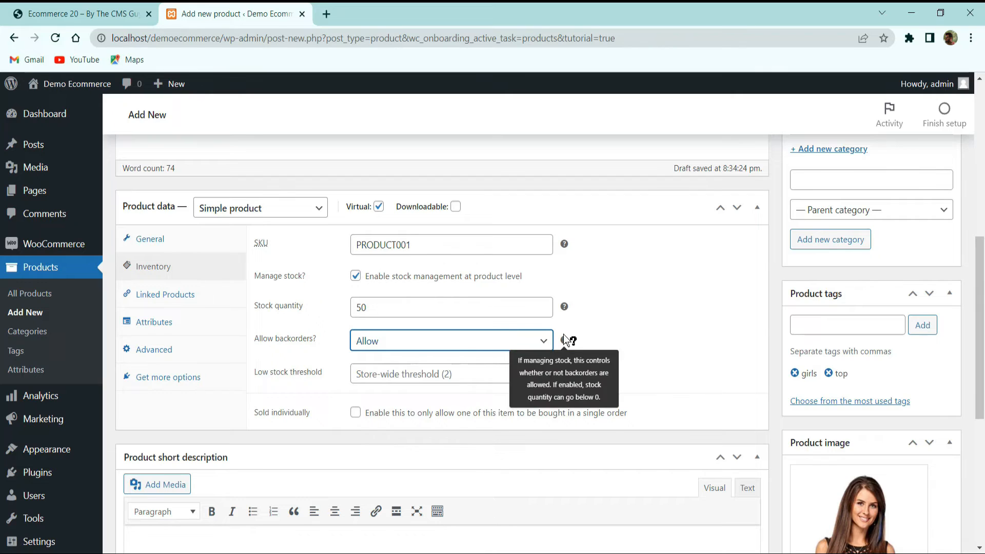
# Set the low stock threshold to 5 and try the Sold individually option, leaving it disabled
pyautogui.click(428, 377)
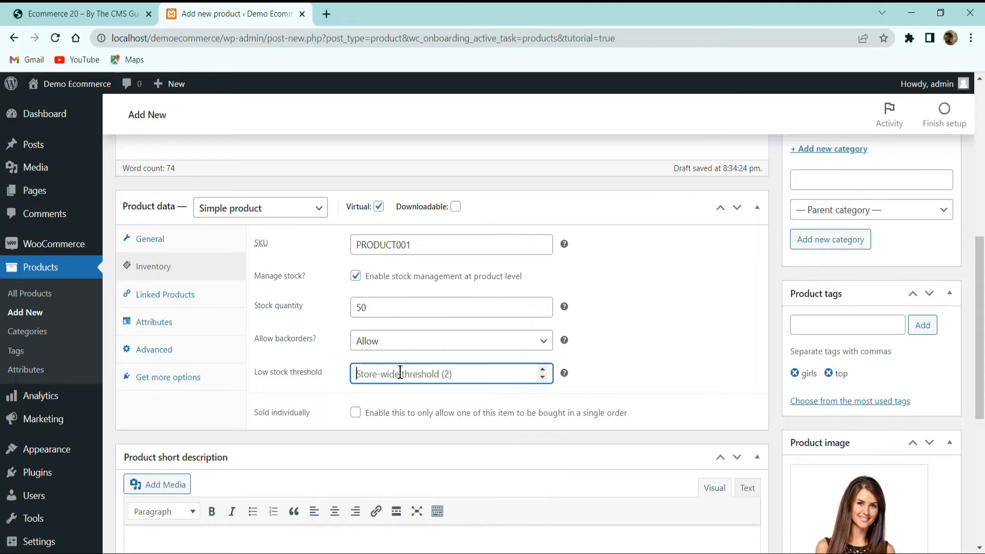
pyautogui.write('5')
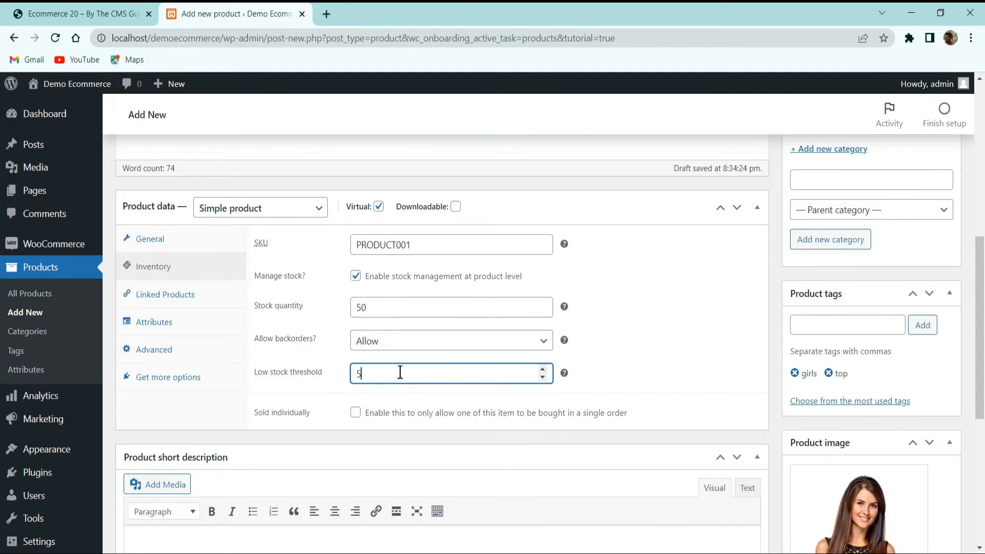
pyautogui.click(602, 357)
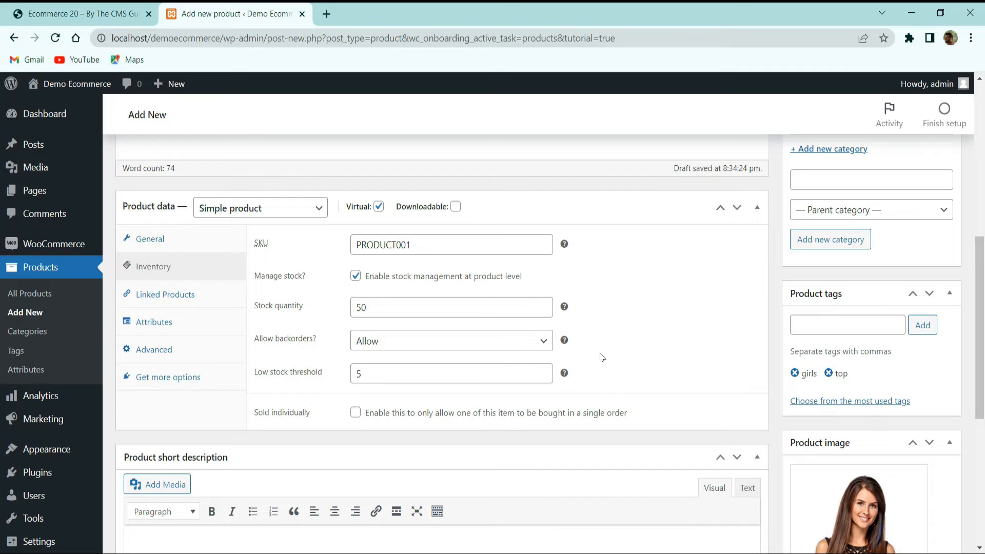
pyautogui.click(356, 419)
pyautogui.click(358, 416)
# Examine the linked products settings for upsells and cross-sells without adding any product
pyautogui.click(200, 304)
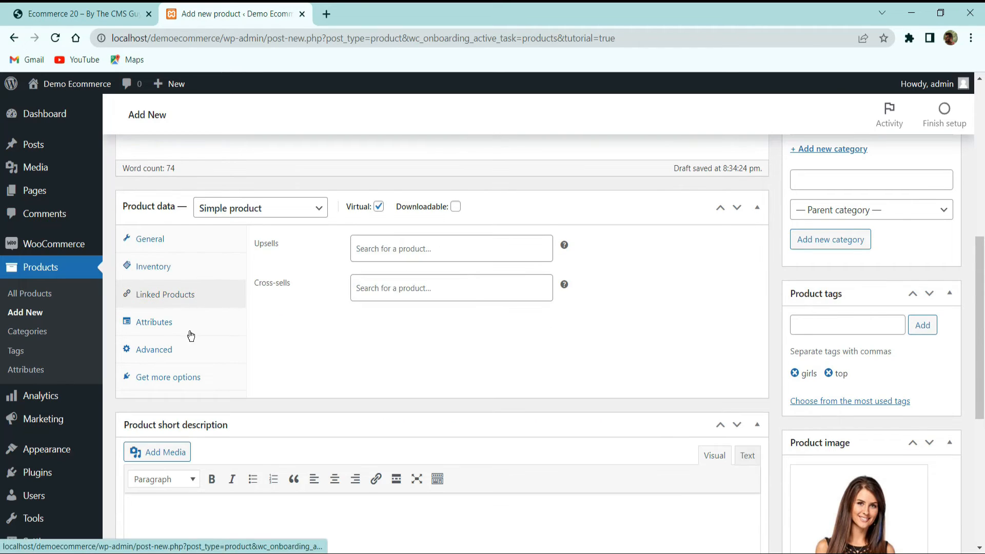
pyautogui.click(151, 322)
pyautogui.click(144, 294)
pyautogui.click(412, 253)
pyautogui.click(392, 296)
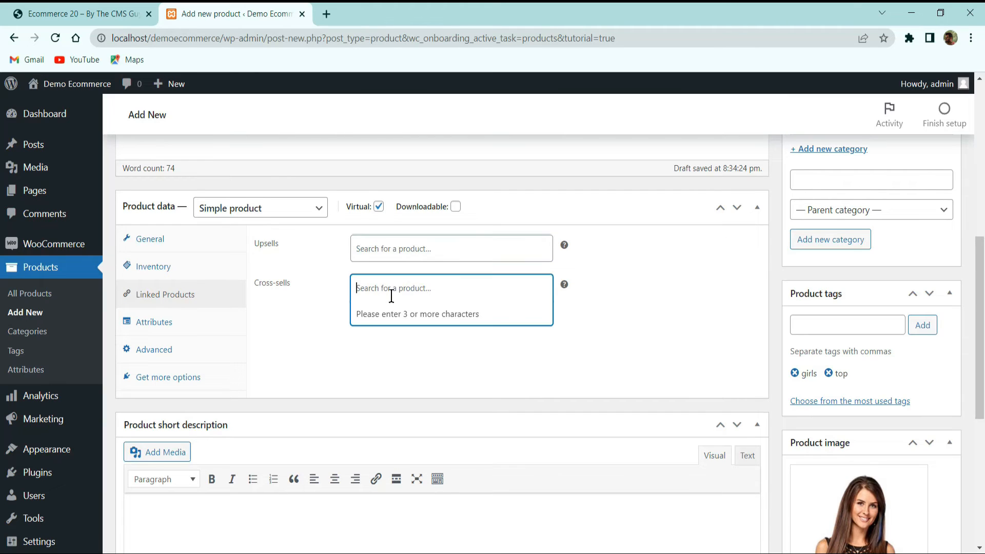
pyautogui.click(335, 304)
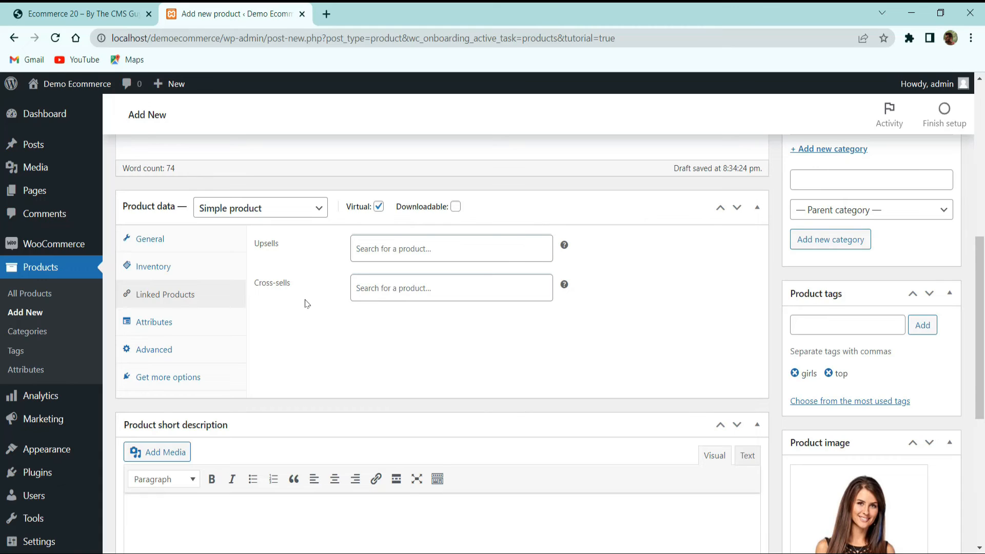
# Add a custom product attribute and name it Color
pyautogui.click(154, 322)
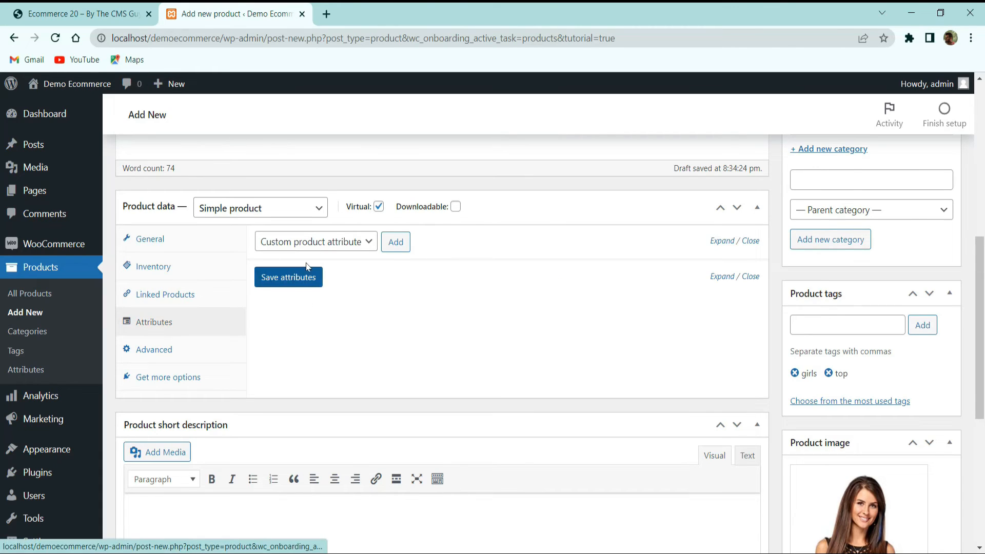
pyautogui.click(323, 245)
pyautogui.click(323, 245)
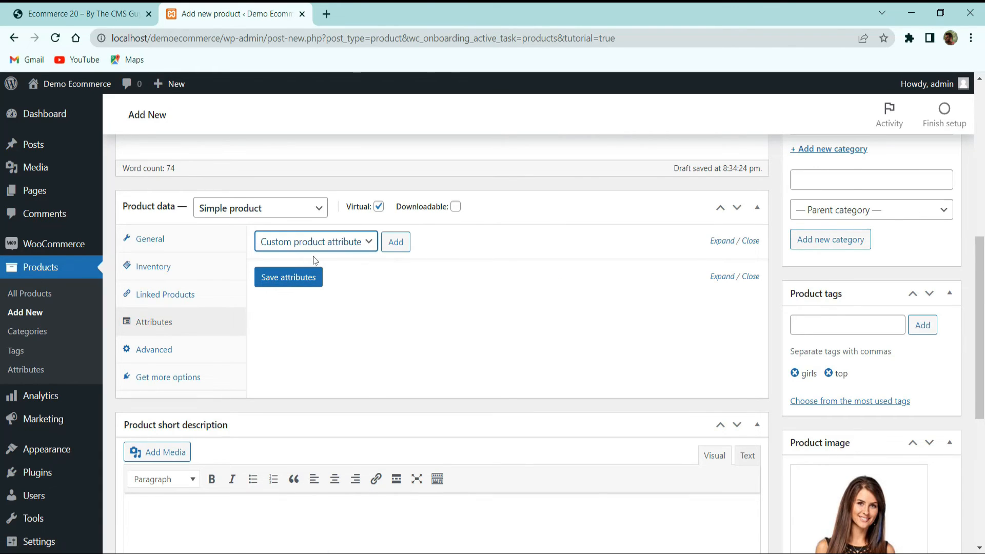
pyautogui.click(396, 241)
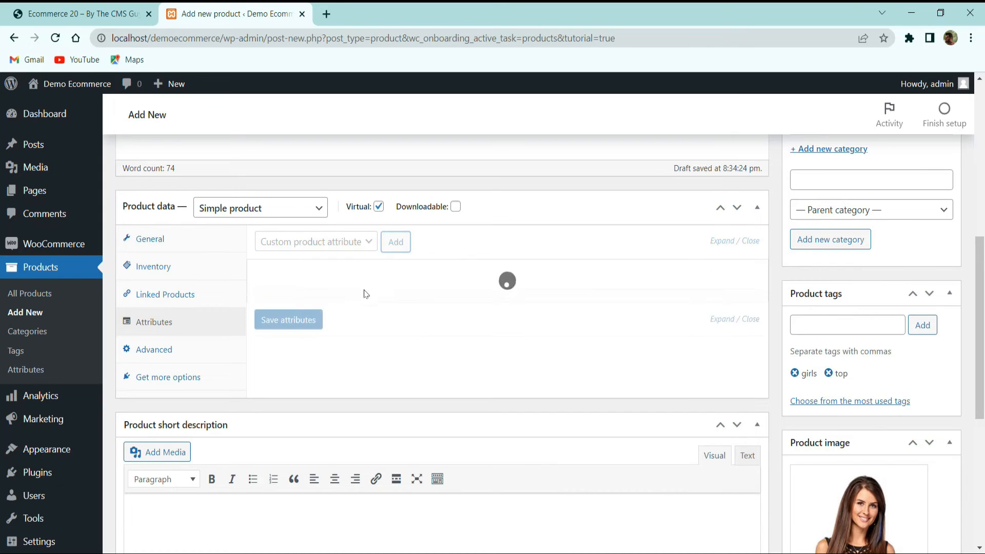
pyautogui.click(331, 325)
pyautogui.click(460, 334)
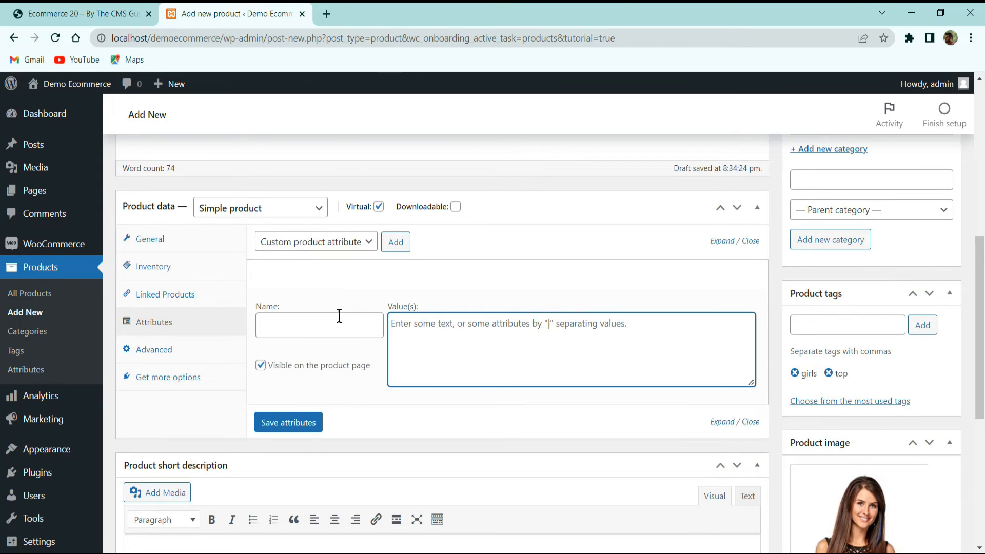
pyautogui.click(339, 316)
pyautogui.write('S')
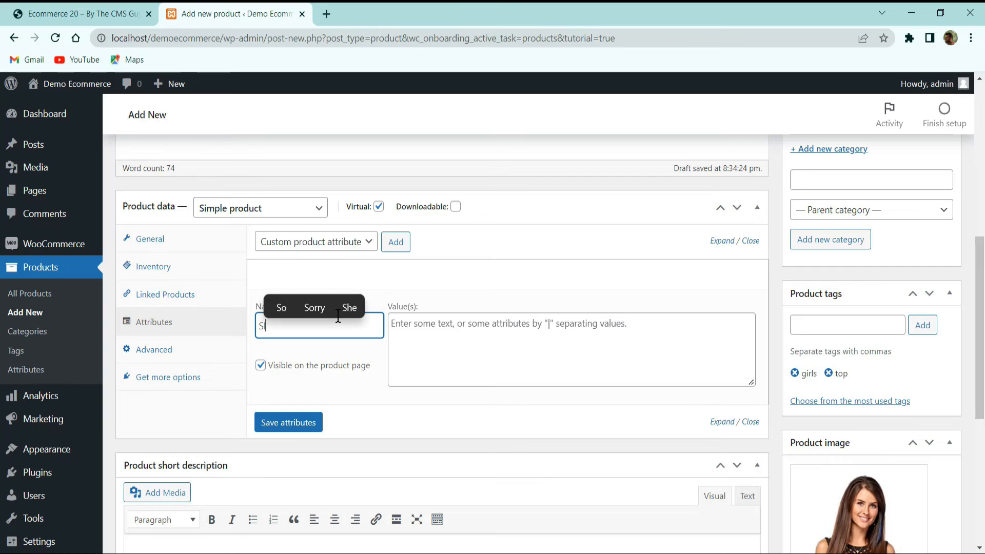
pyautogui.write('o')
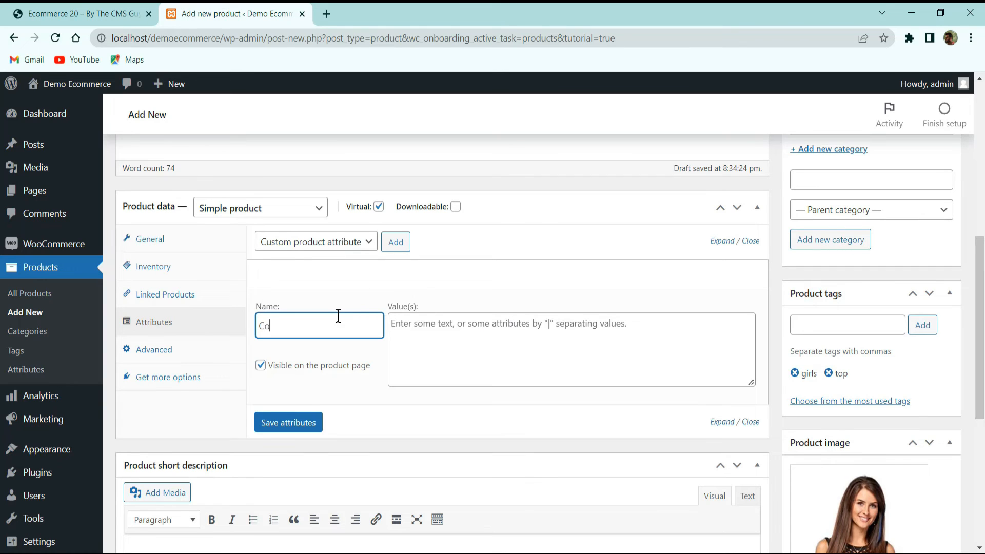
pyautogui.write('lor')
# Enter Red, Black and Blue on separate lines as the Color attribute's values and save the attributes
pyautogui.click(545, 335)
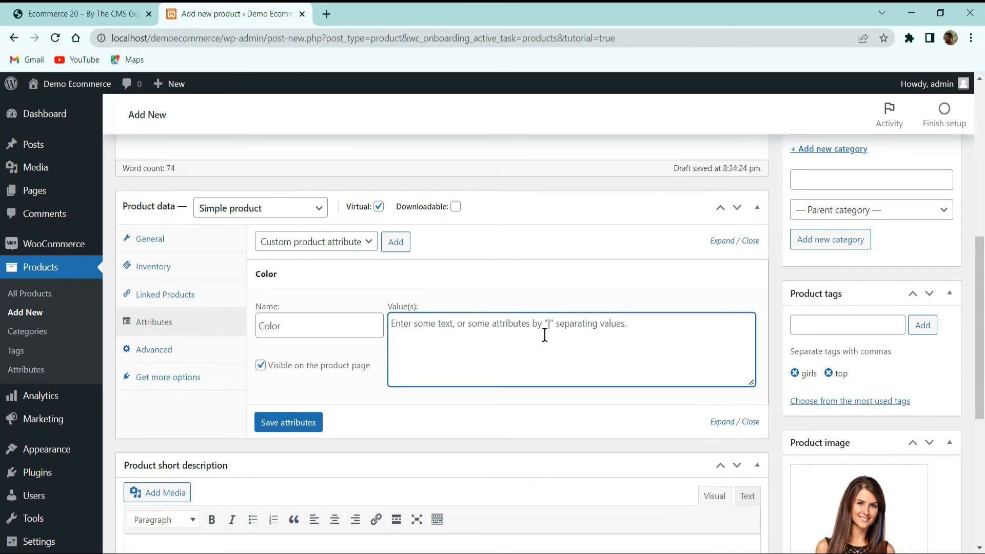
pyautogui.write('Red')
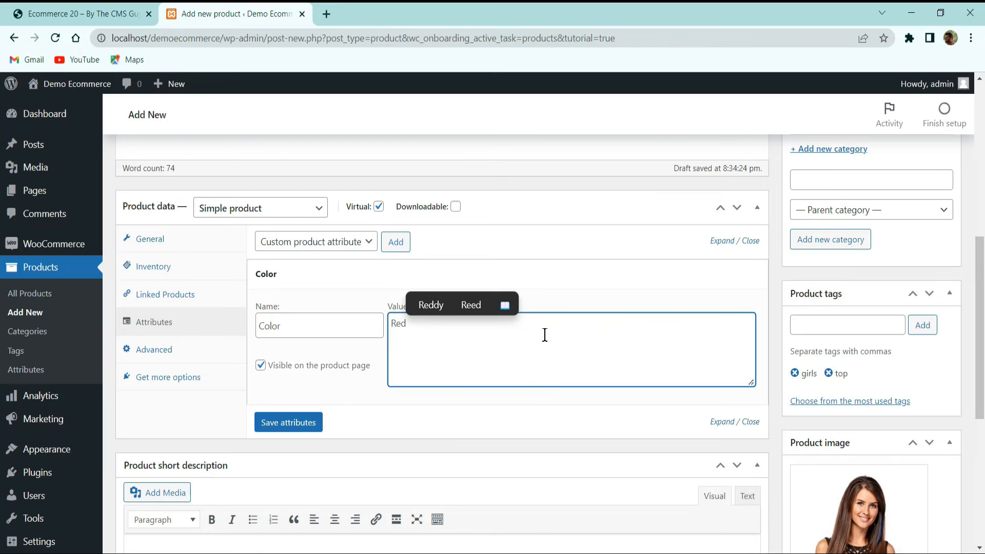
pyautogui.write(',')
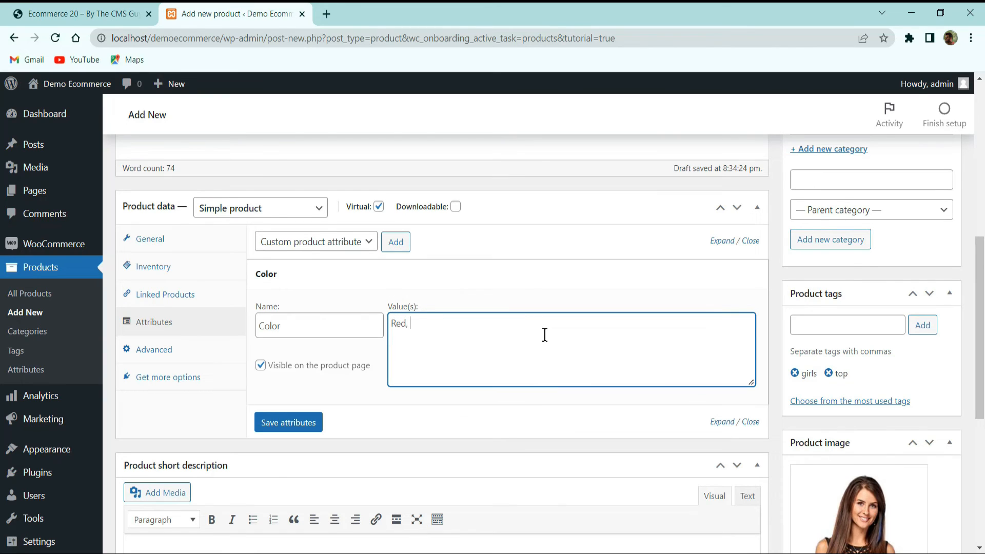
pyautogui.press('Return')
pyautogui.write('Black')
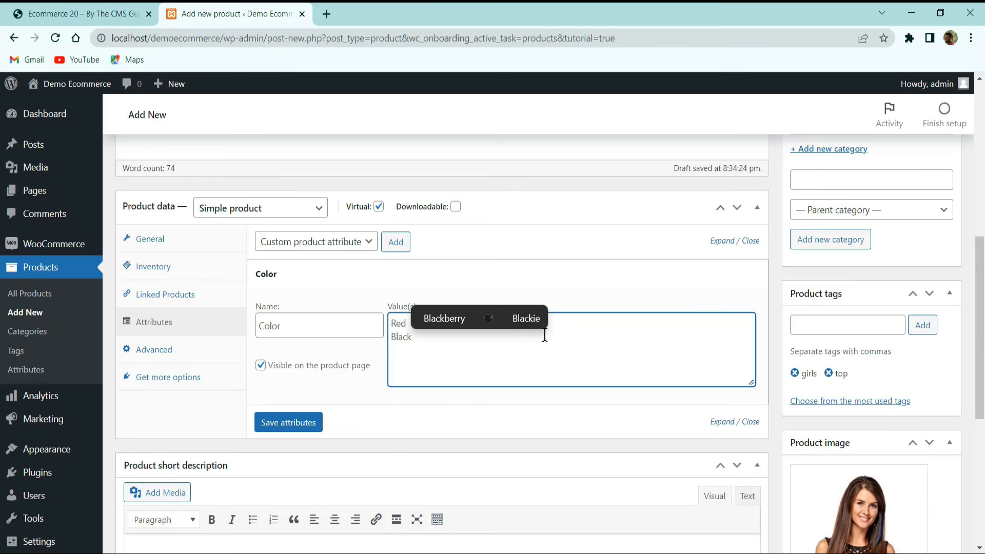
pyautogui.press('Return')
pyautogui.write('B')
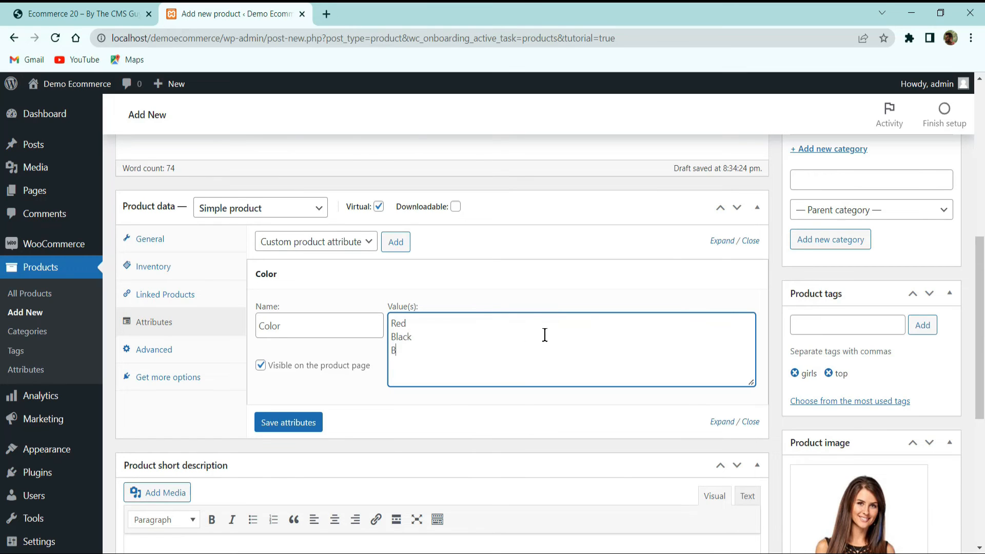
pyautogui.write('lue')
pyautogui.click(318, 422)
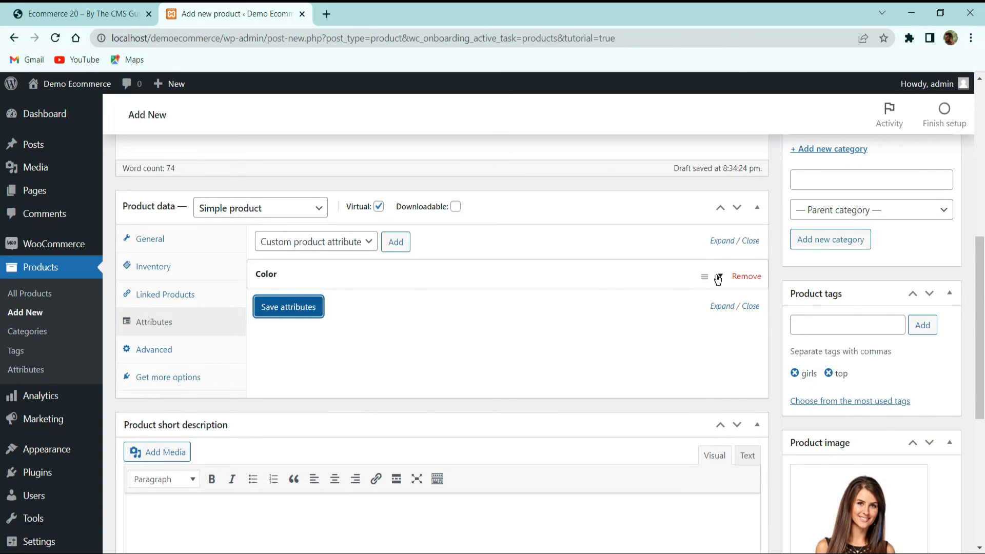
pyautogui.click(718, 278)
pyautogui.click(717, 277)
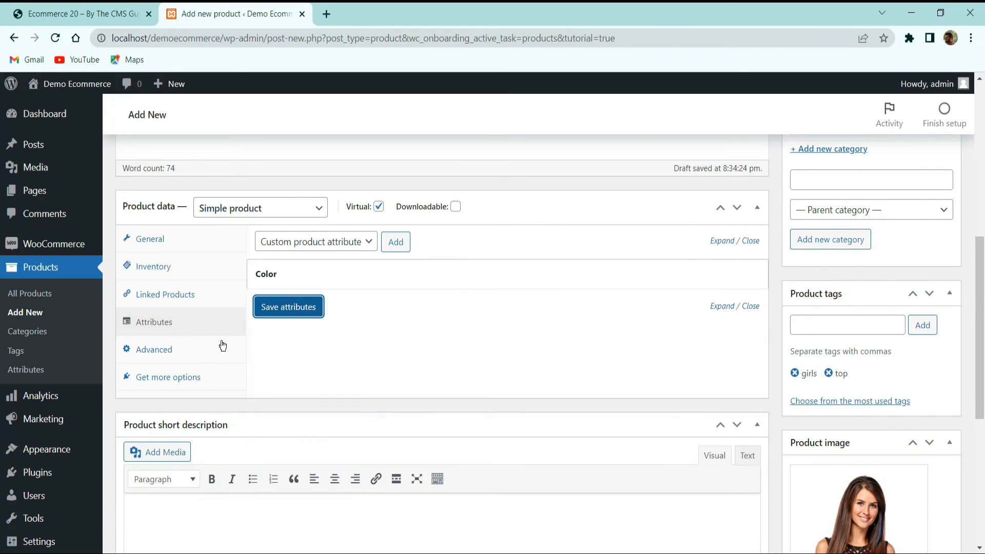
# Examine the advanced product settings for purchase note, menu order and reviews, plus the section offering more options
pyautogui.click(184, 347)
pyautogui.click(176, 324)
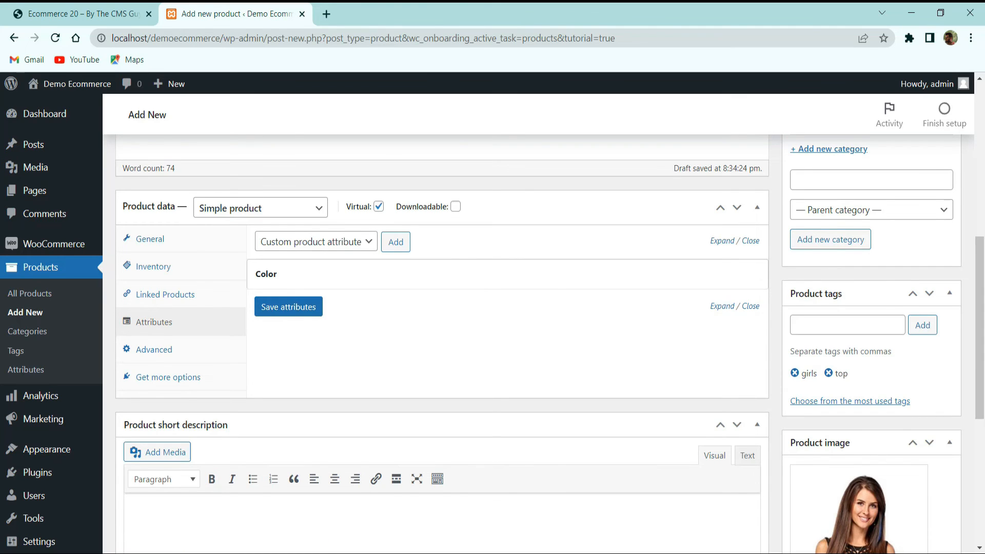
pyautogui.scroll(-3, 253, 257)
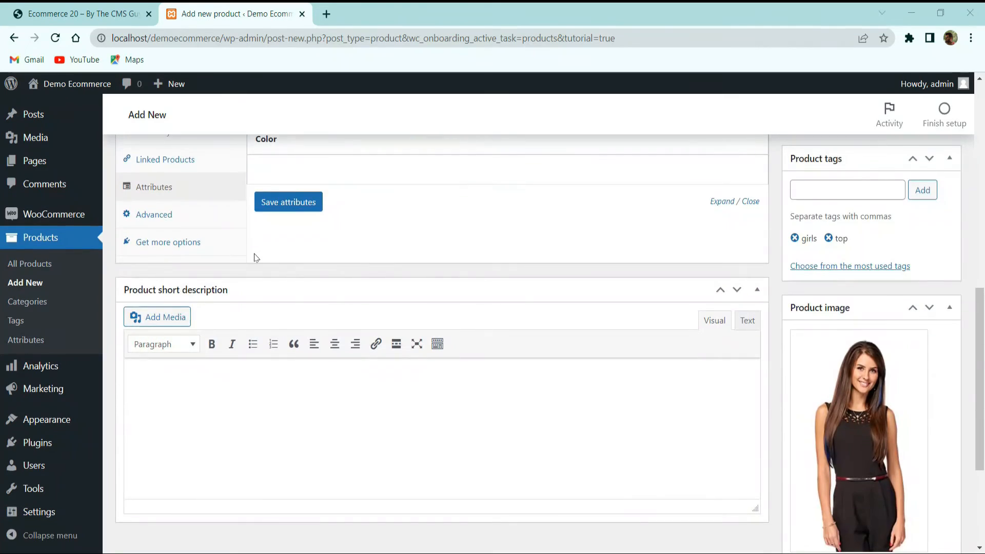
pyautogui.scroll(3, 154, 359)
pyautogui.click(164, 354)
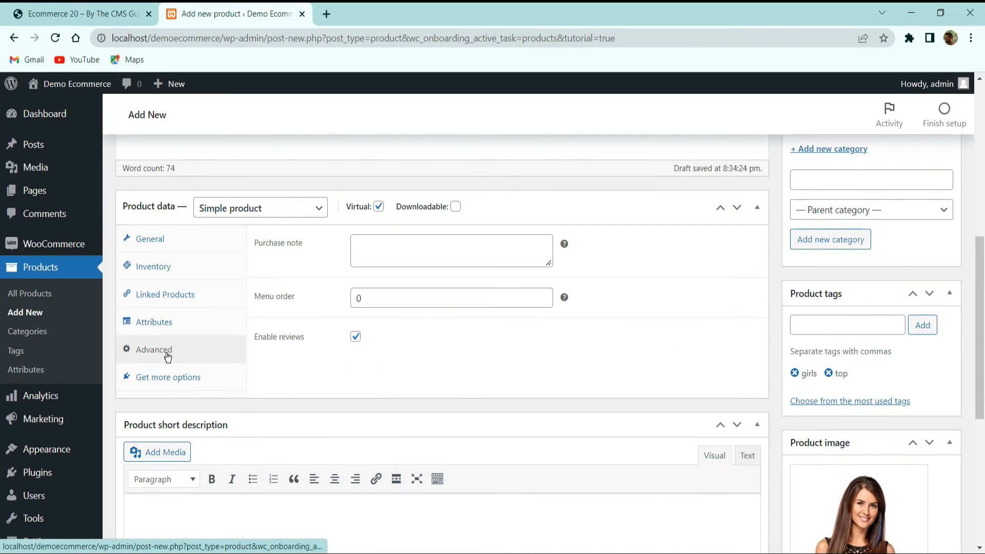
pyautogui.click(392, 261)
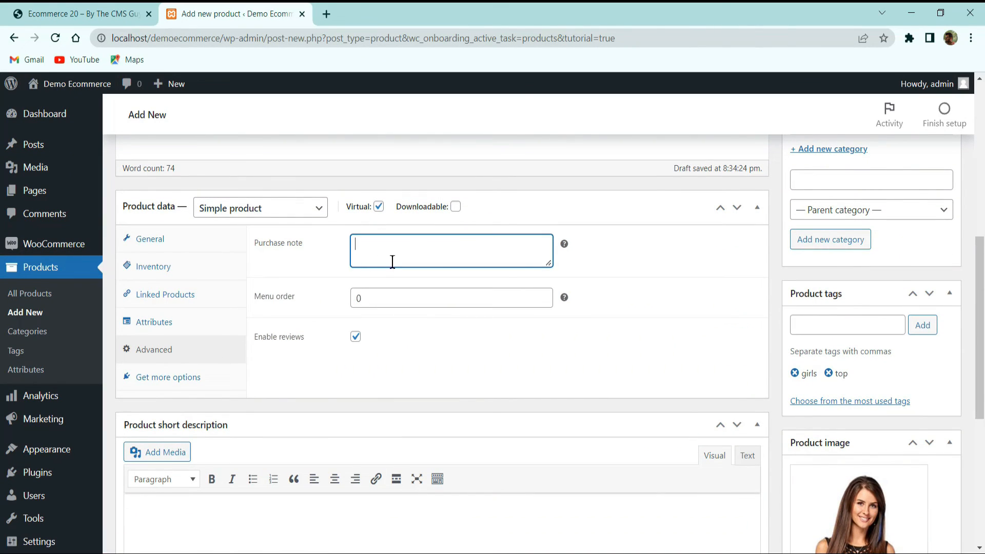
pyautogui.click(404, 297)
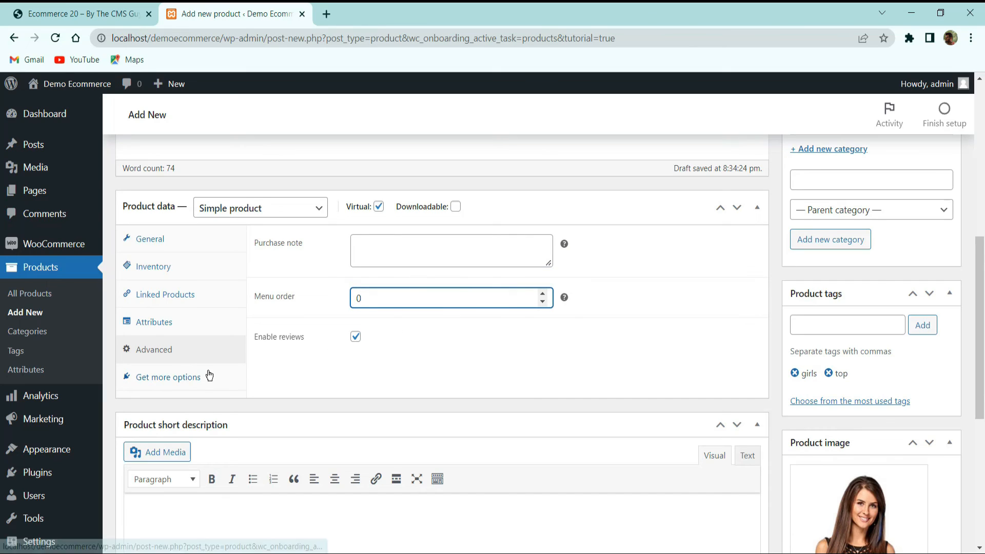
pyautogui.click(350, 340)
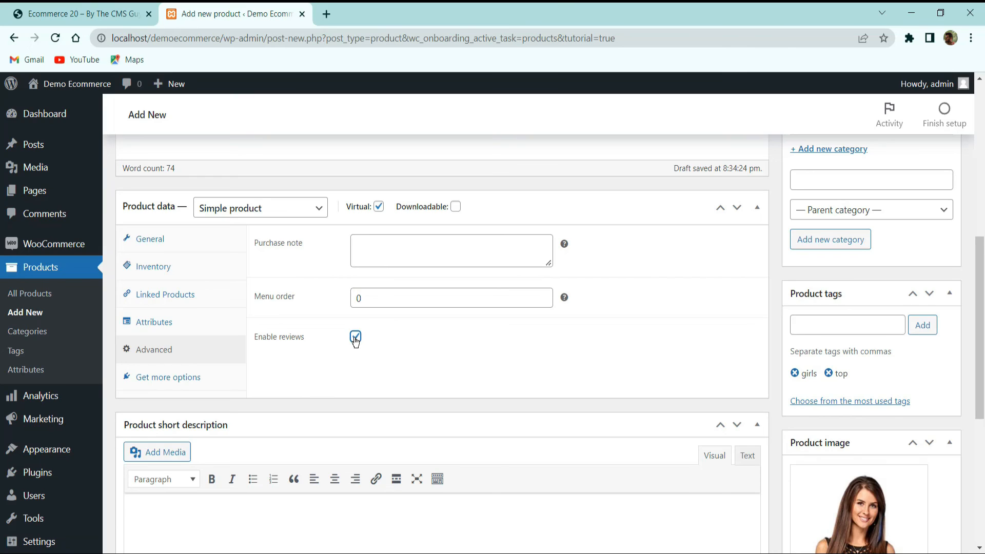
pyautogui.click(192, 386)
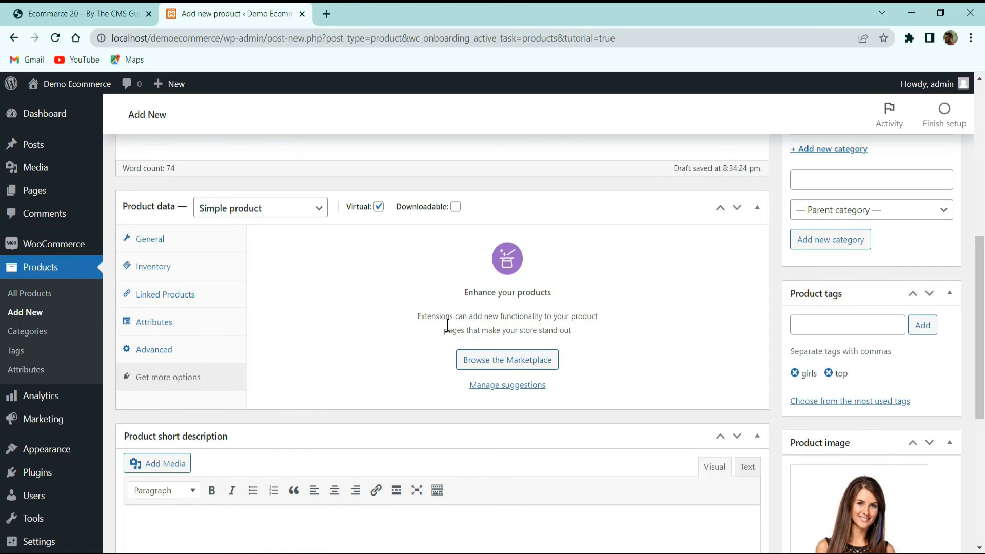
# Copy the description text from "100% combed and ringspun cotton" to "fitted at the bicep." into the product short description
pyautogui.scroll(1, 689, 337)
pyautogui.scroll(4, 689, 337)
pyautogui.scroll(-9, 763, 352)
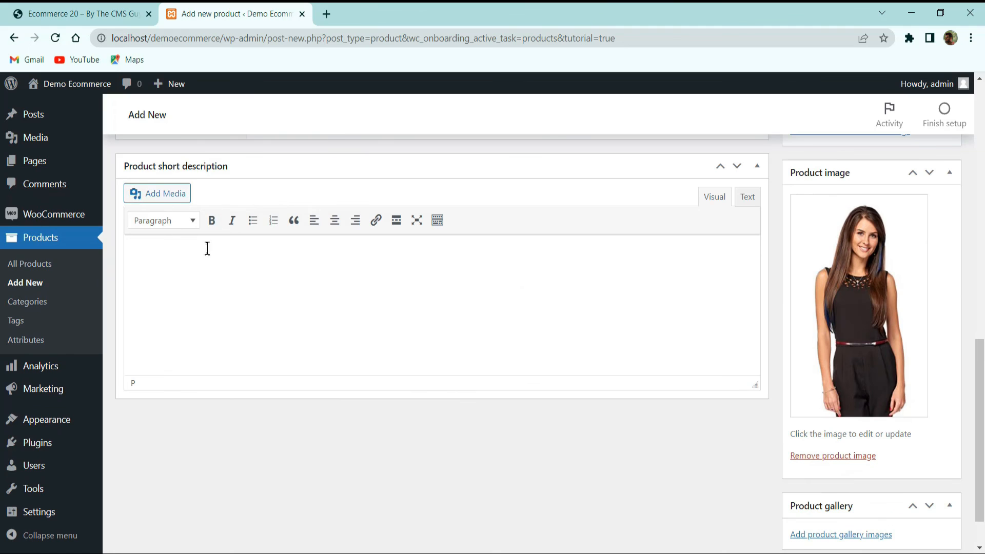
pyautogui.scroll(10, 248, 258)
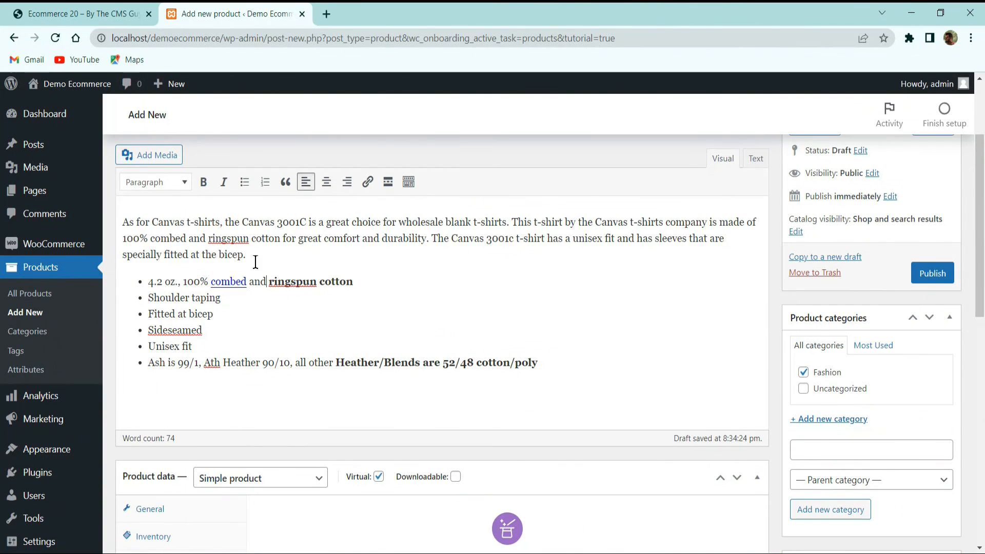
pyautogui.moveTo(256, 261); pyautogui.dragTo(122, 237)
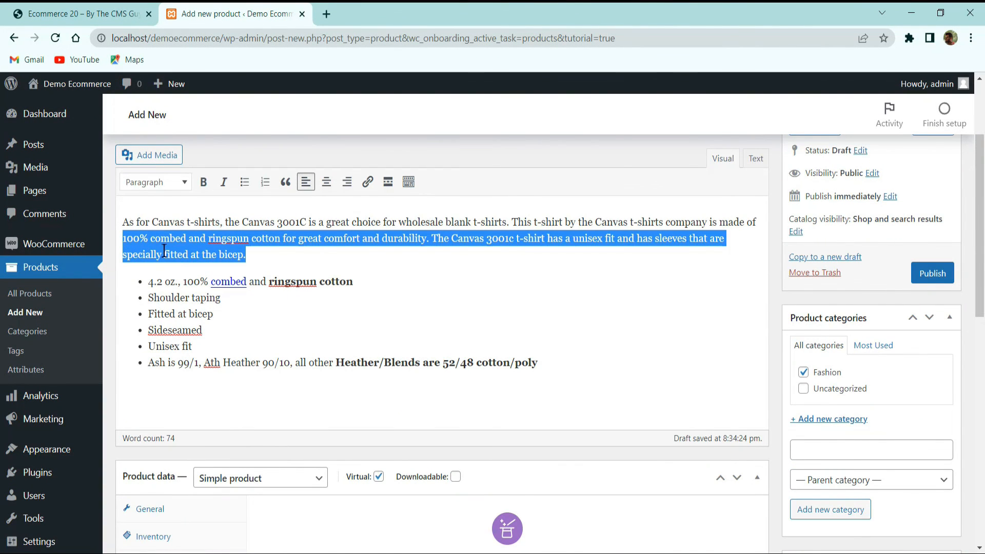
pyautogui.rightClick(147, 246)
pyautogui.click(186, 296)
pyautogui.scroll(-15, 186, 296)
pyautogui.click(174, 251)
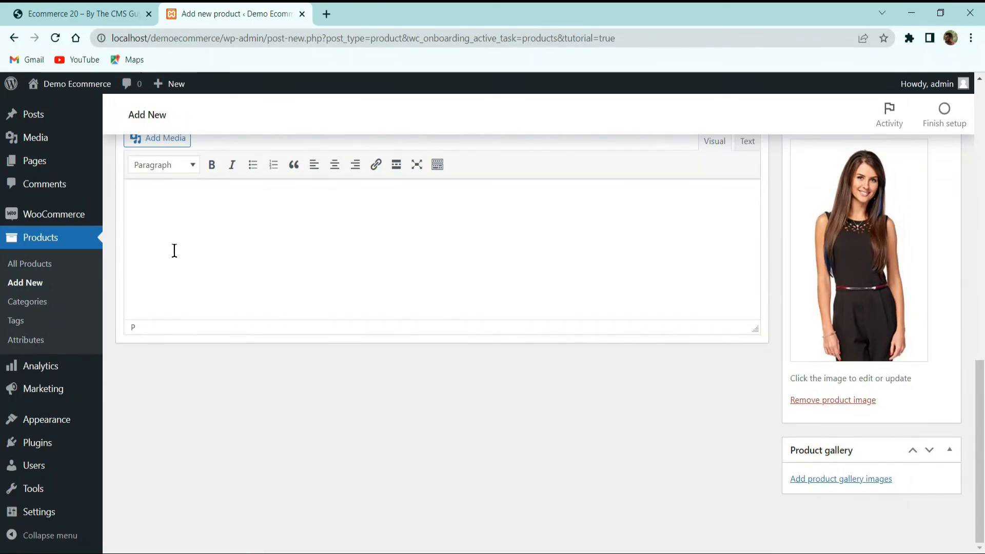
pyautogui.rightClick(179, 199)
pyautogui.click(219, 295)
# Publish the product and view its storefront page from the short description down to the full description
pyautogui.scroll(10, 213, 301)
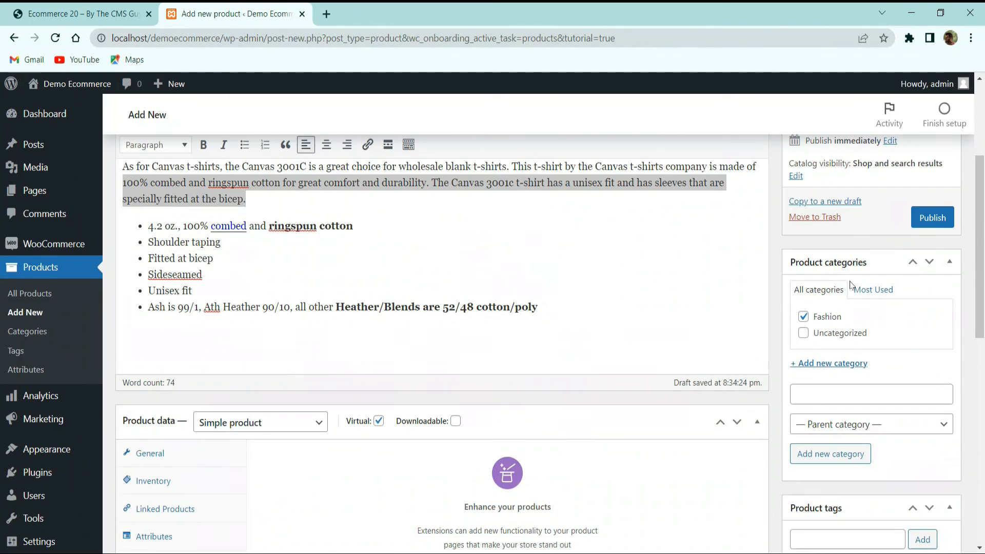
pyautogui.click(930, 219)
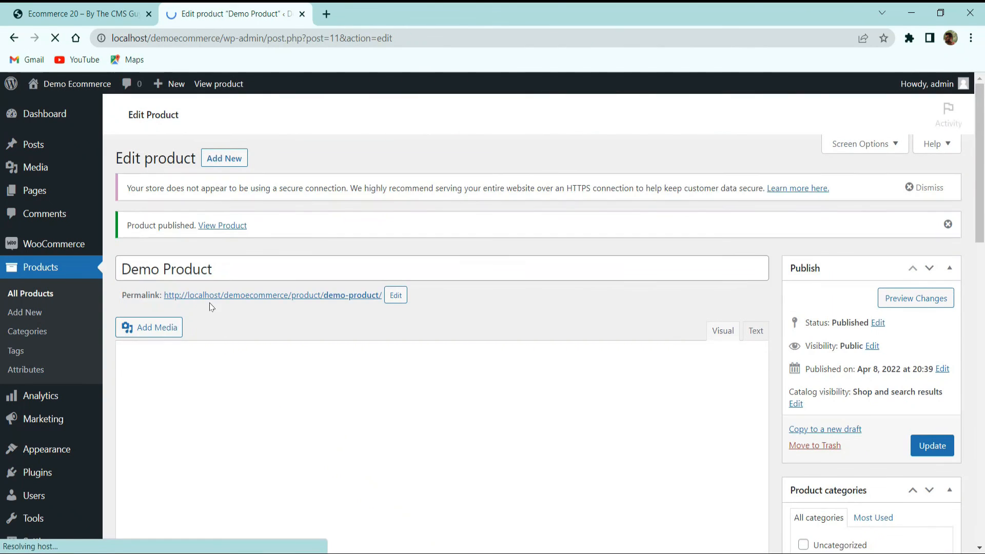
pyautogui.click(239, 226)
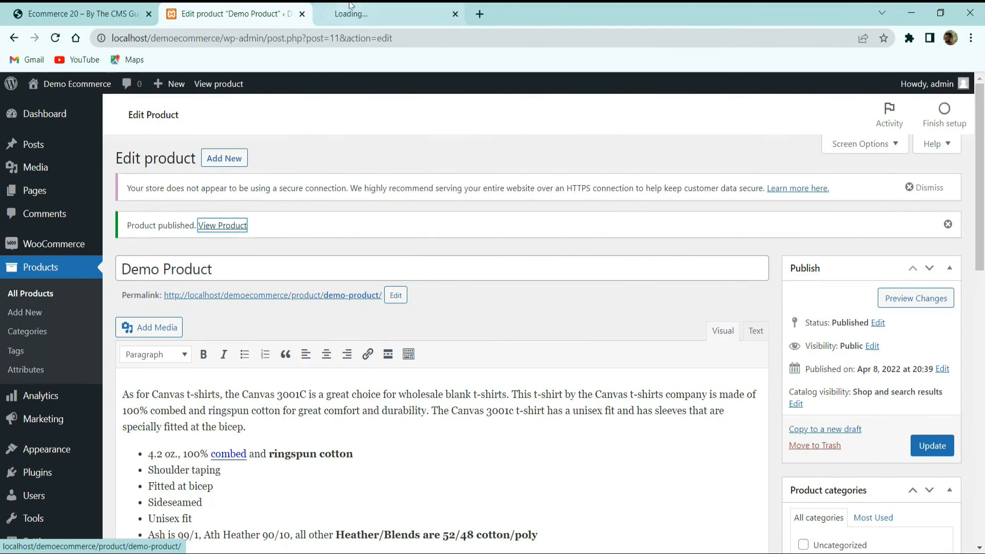
pyautogui.scroll(-10, 448, 222)
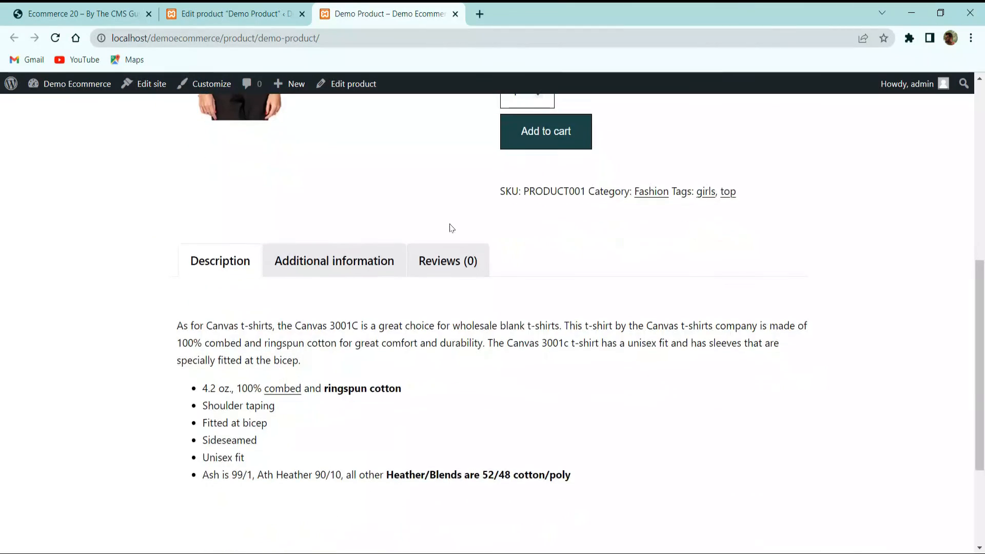
pyautogui.scroll(10, 451, 236)
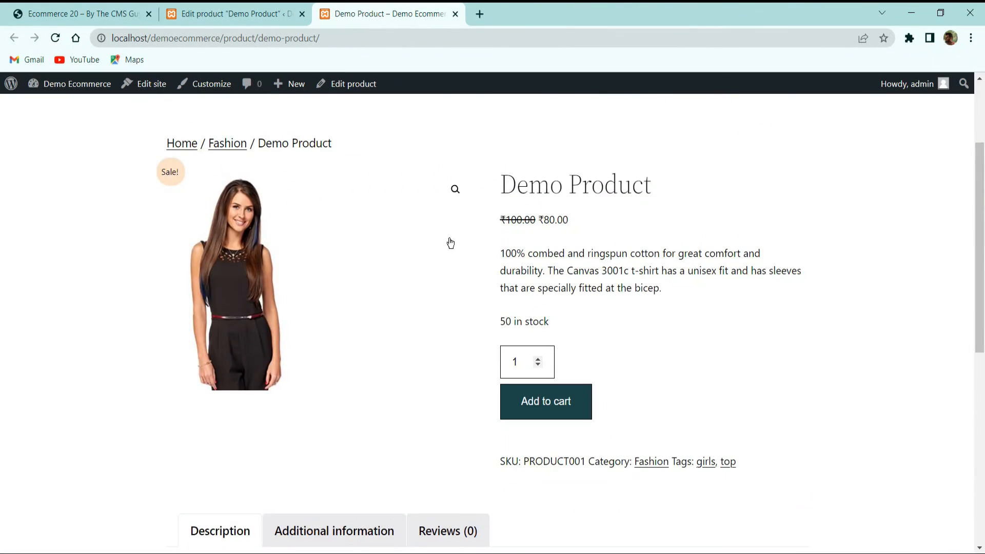